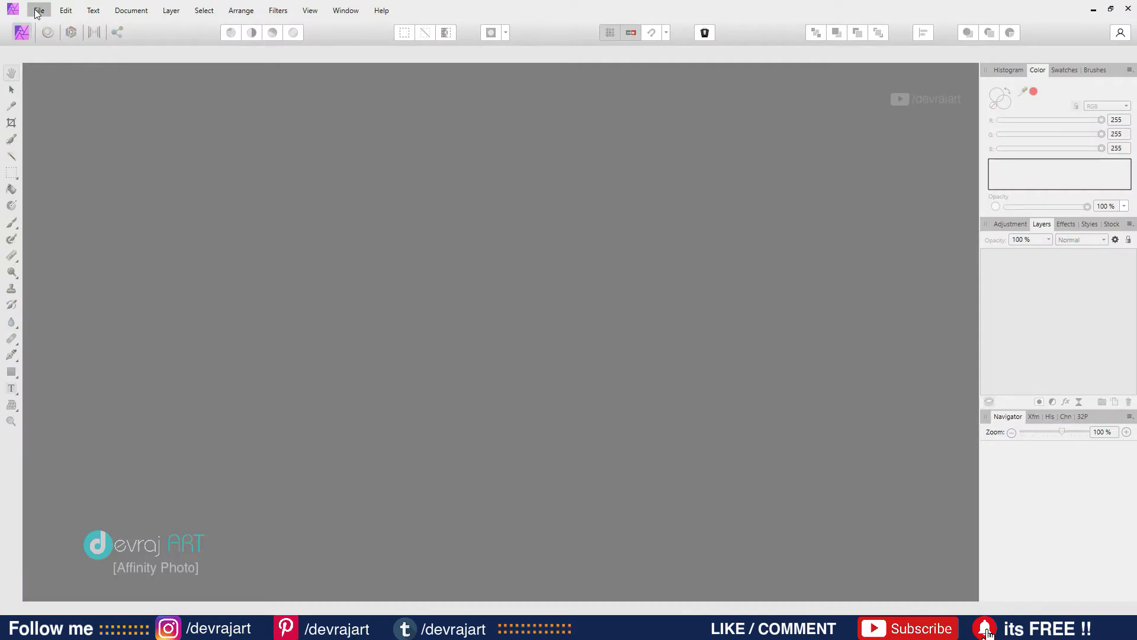
Step: Load the portrait photo pexels-louis-2083494 through File > Open
{"action": "left_click", "coordinate": [38, 10]}
{"action": "left_click", "coordinate": [28, 139]}
{"action": "left_click", "coordinate": [470, 103]}
{"action": "double_click", "coordinate": [470, 103]}
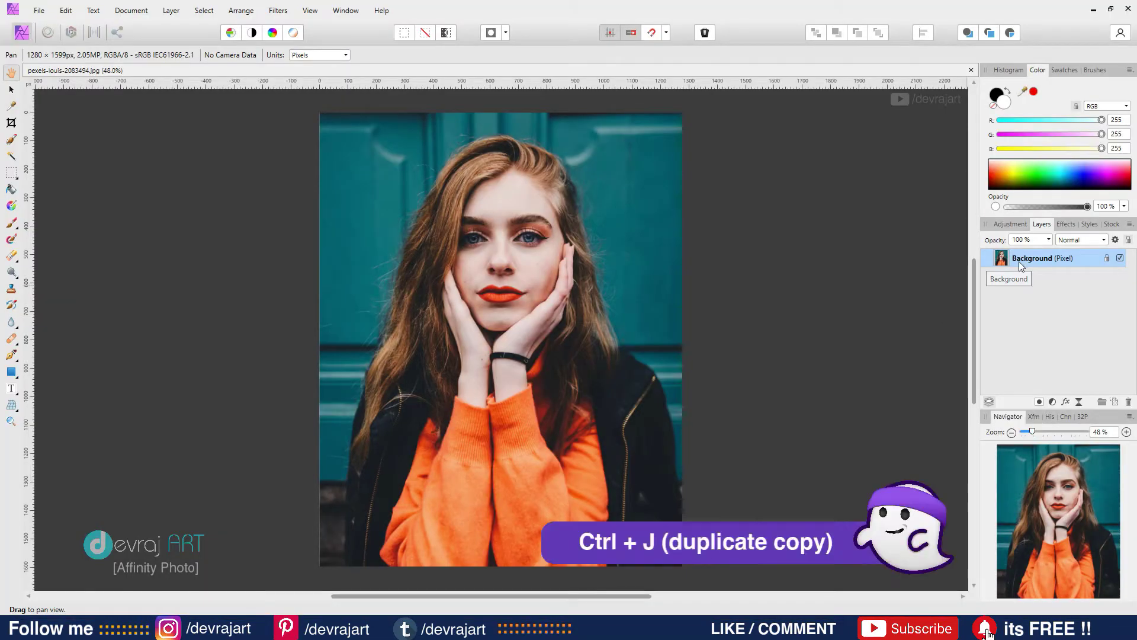
Step: Duplicate the Background layer with Ctrl+J and name the copy 'Main'
{"action": "key", "text": "ctrl+j"}
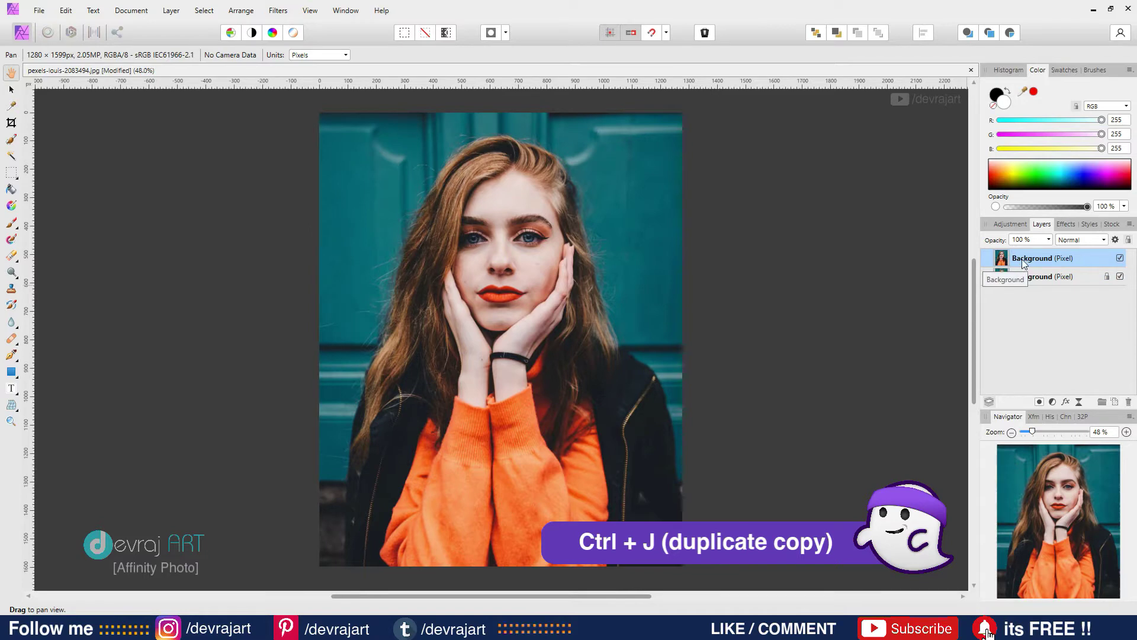
{"action": "double_click", "coordinate": [1023, 258]}
{"action": "type", "text": "M"}
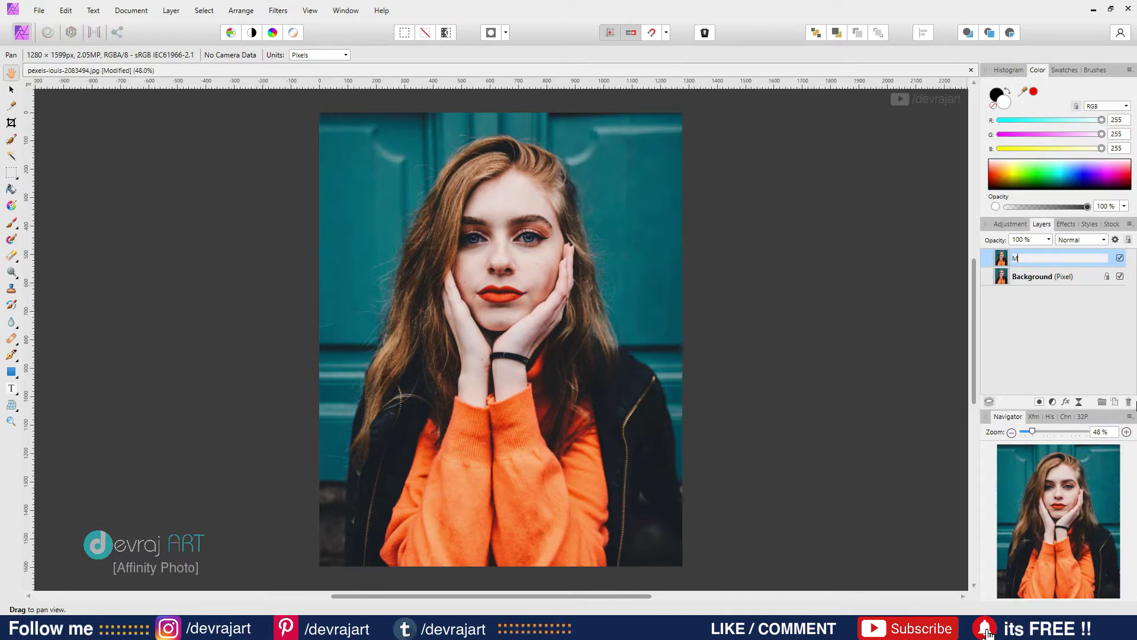
{"action": "type", "text": "ain"}
{"action": "key", "text": "Return"}
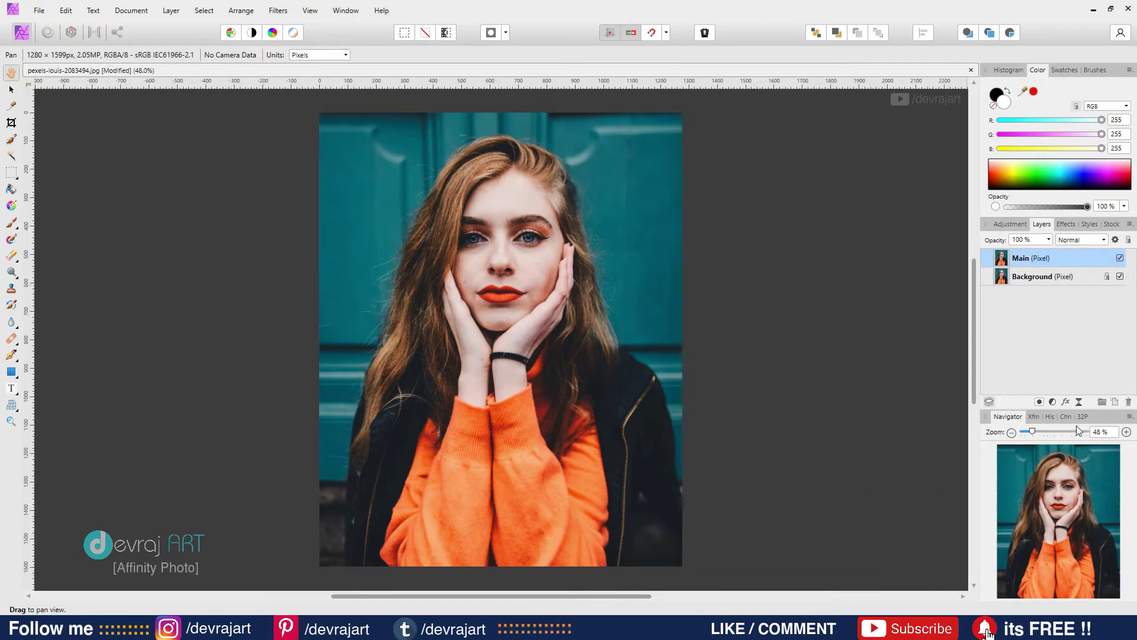
Step: Rename the original layer 'backup', hide it, and reselect Main
{"action": "double_click", "coordinate": [1043, 277]}
{"action": "type", "text": "b"}
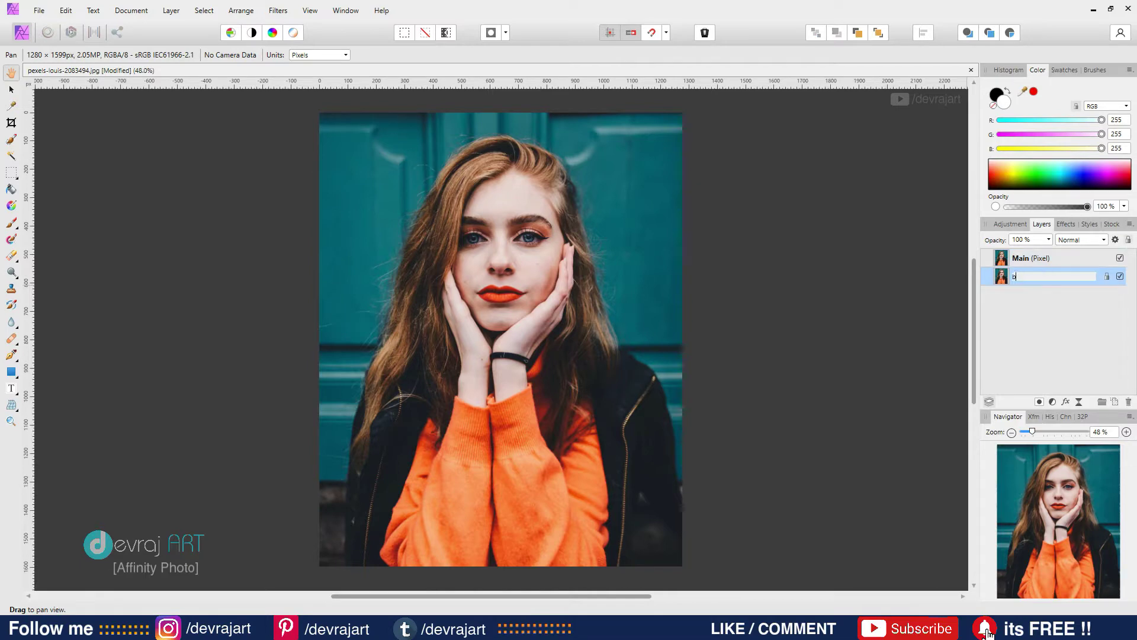
{"action": "type", "text": "ackup"}
{"action": "key", "text": "Return"}
{"action": "left_click", "coordinate": [1033, 263]}
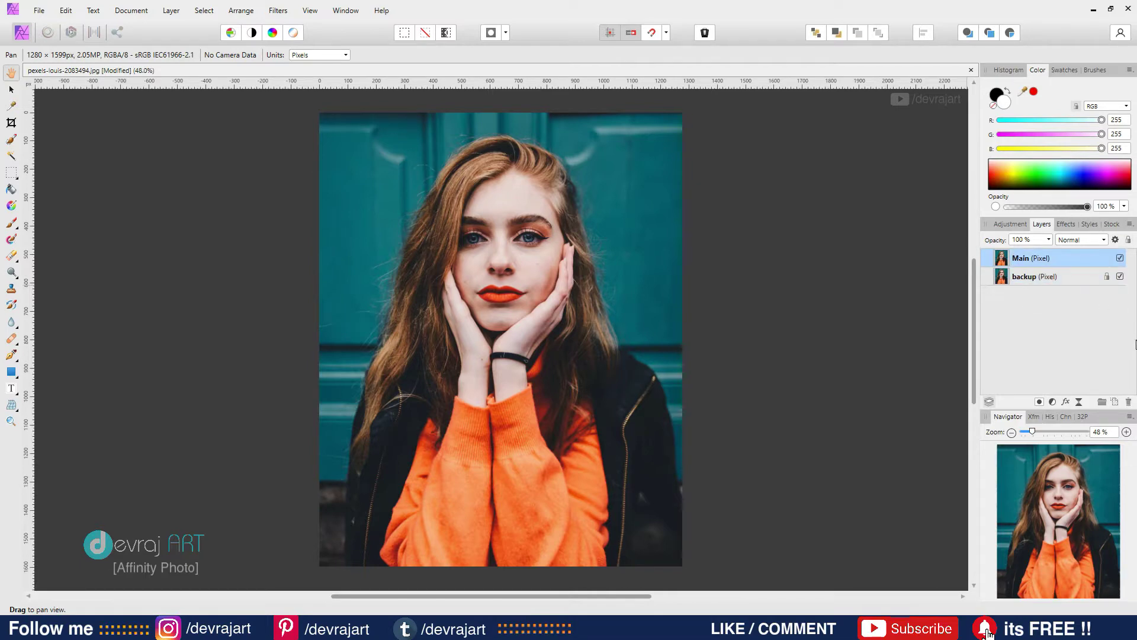
{"action": "left_click", "coordinate": [1100, 278]}
{"action": "left_click", "coordinate": [1120, 276]}
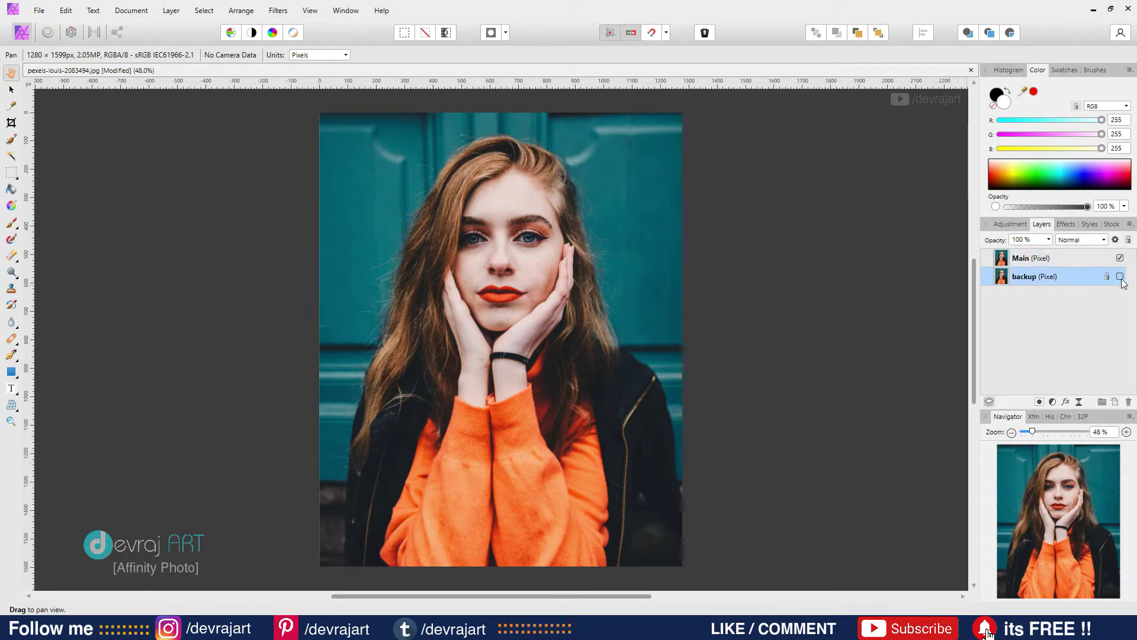
{"action": "left_click", "coordinate": [1007, 261]}
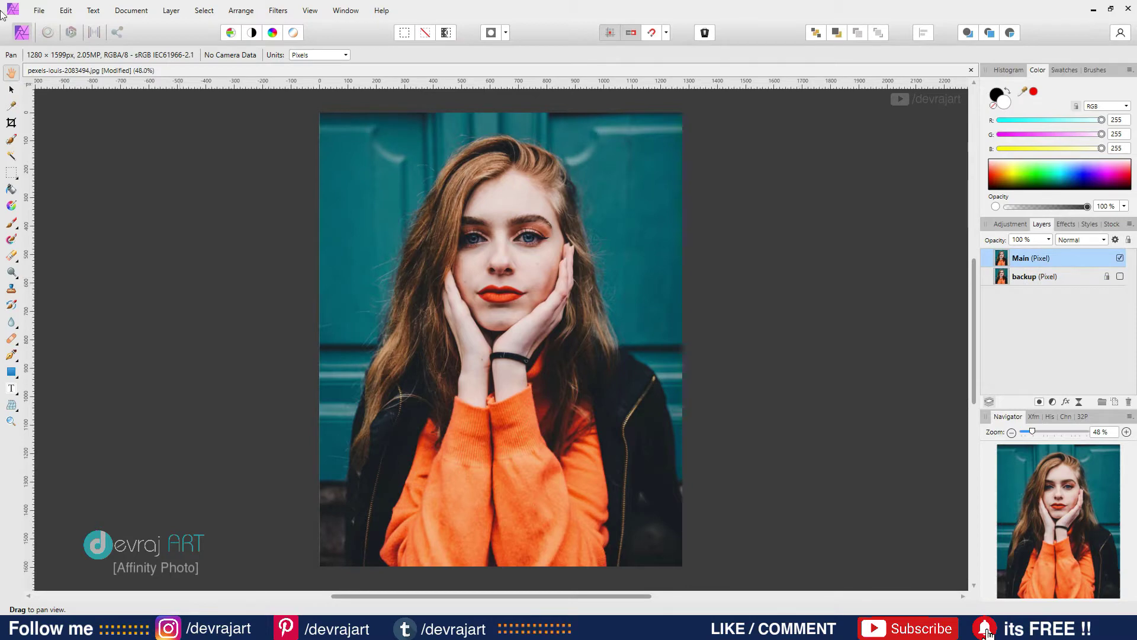
Step: Place the torn-paper texture 10.jpg onto the canvas over the photo
{"action": "left_click", "coordinate": [39, 10]}
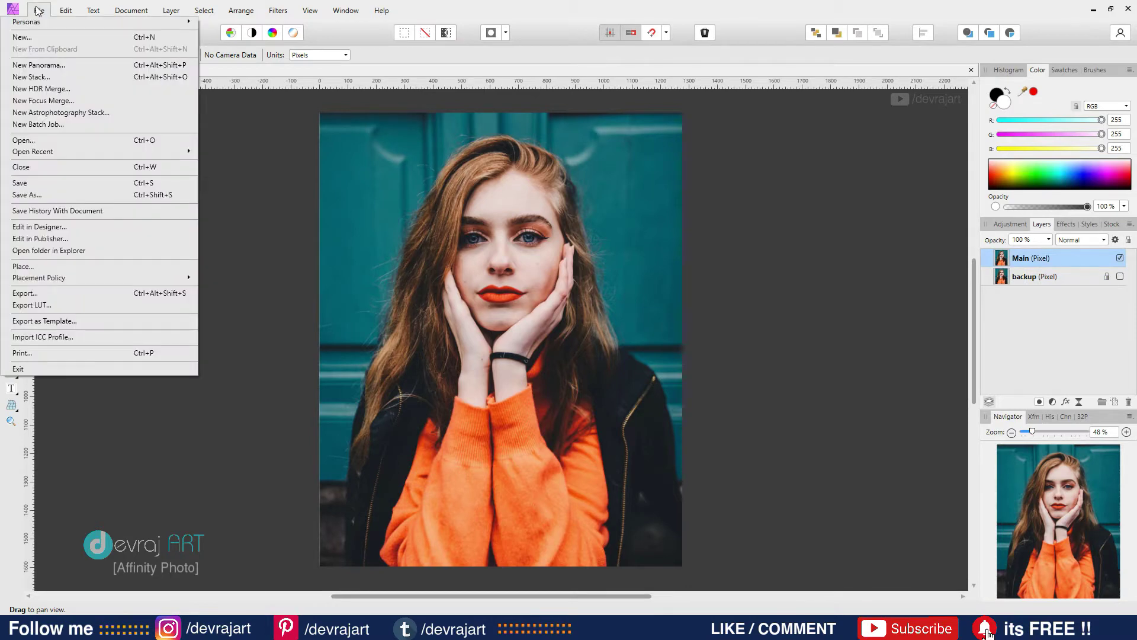
{"action": "left_click", "coordinate": [44, 266]}
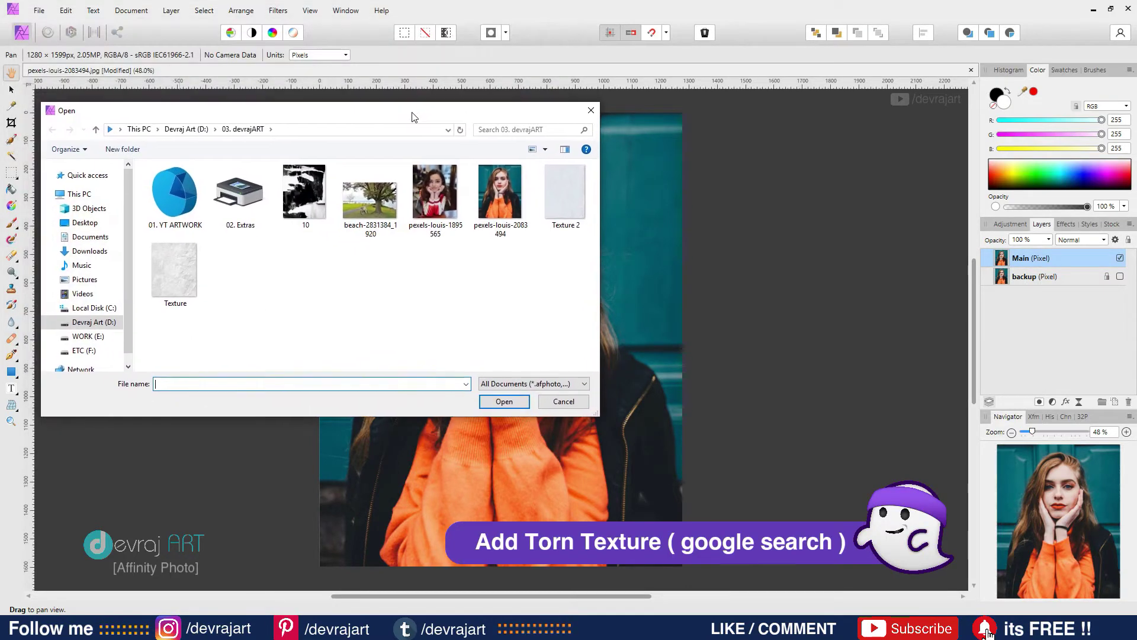
{"action": "left_click", "coordinate": [310, 189]}
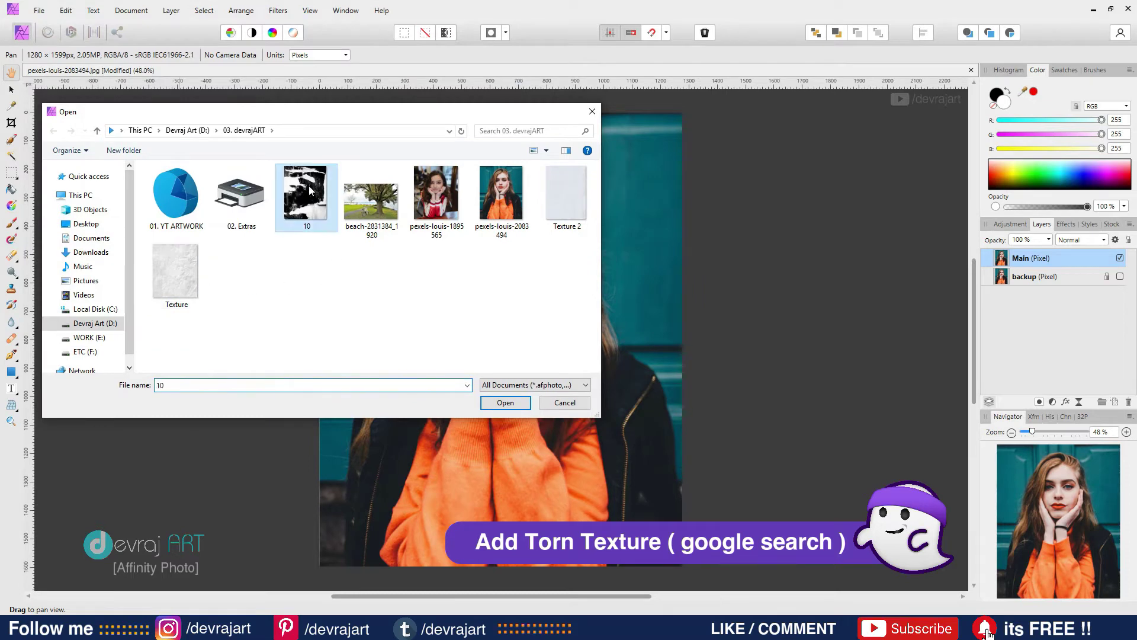
{"action": "double_click", "coordinate": [309, 190]}
{"action": "key", "text": "ctrl+minus"}
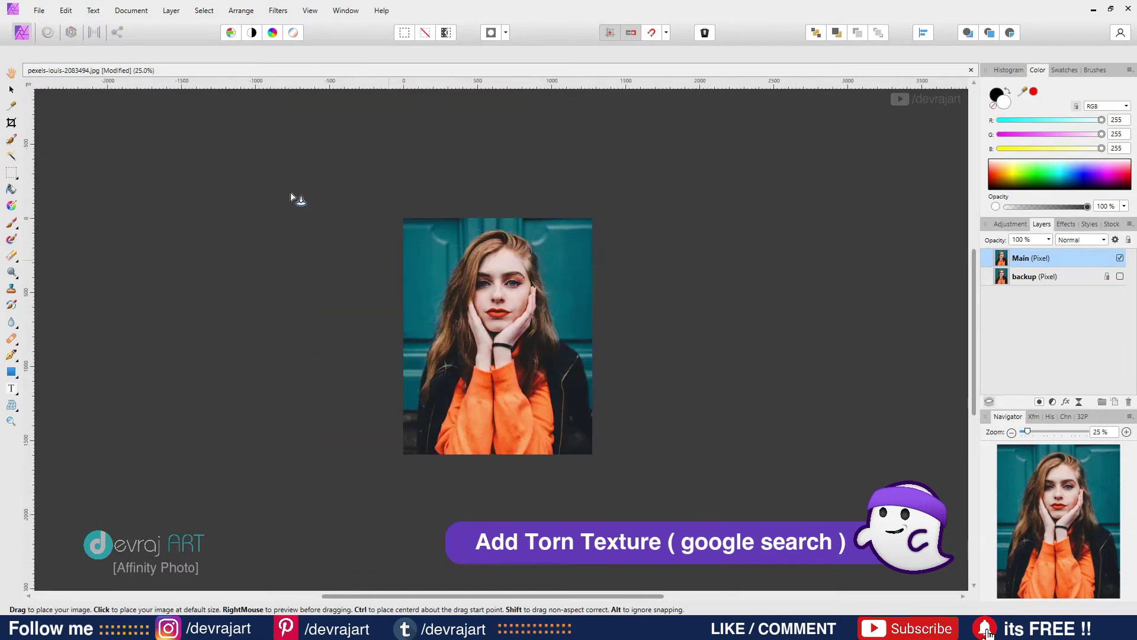
{"action": "left_click_drag", "start_coordinate": [395, 216], "coordinate": [660, 412]}
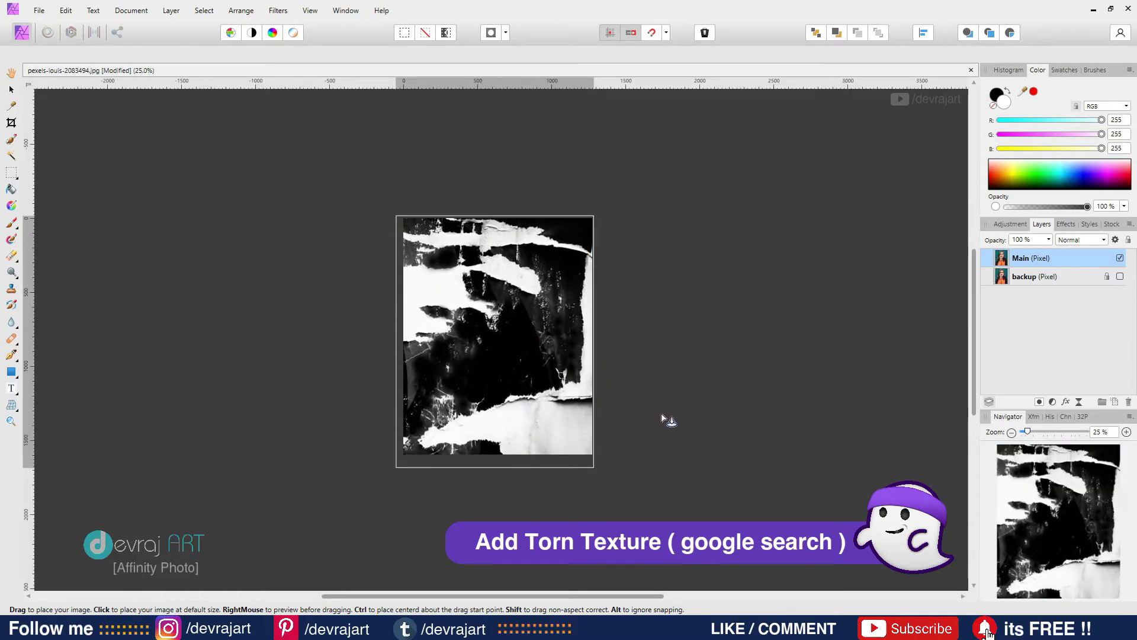
{"action": "key", "text": "ctrl+0"}
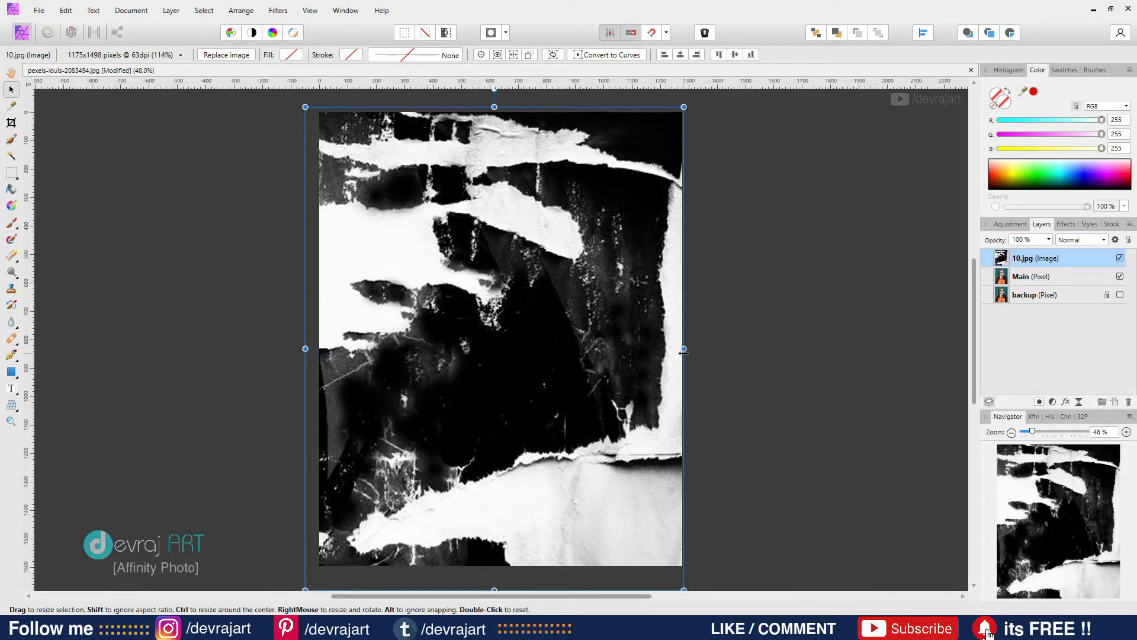
Step: Scale the 10.jpg texture to cover the whole photo, then deselect and fit the view
{"action": "key", "text": "ctrl+minus"}
{"action": "key", "text": "ctrl+minus"}
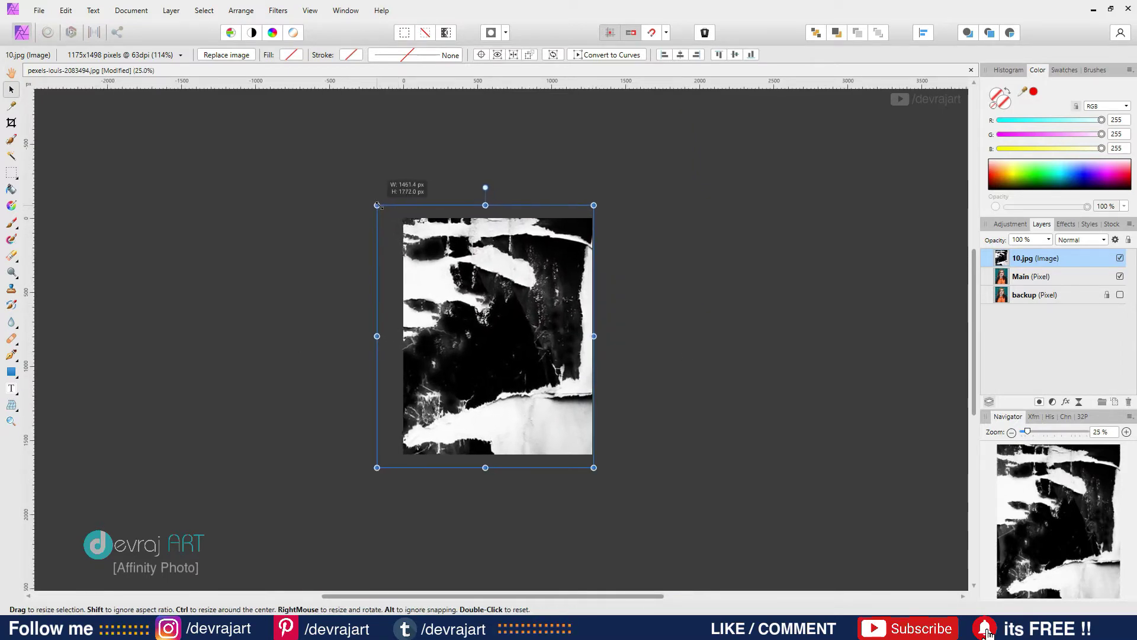
{"action": "mouse_move", "coordinate": [396, 216]}
{"action": "left_mouse_down"}
{"action": "mouse_move", "coordinate": [382, 188]}
{"action": "mouse_move", "coordinate": [392, 178]}
{"action": "mouse_move", "coordinate": [361, 195]}
{"action": "left_mouse_up"}
{"action": "key", "text": "ctrl+z"}
{"action": "key", "text": "ctrl+z"}
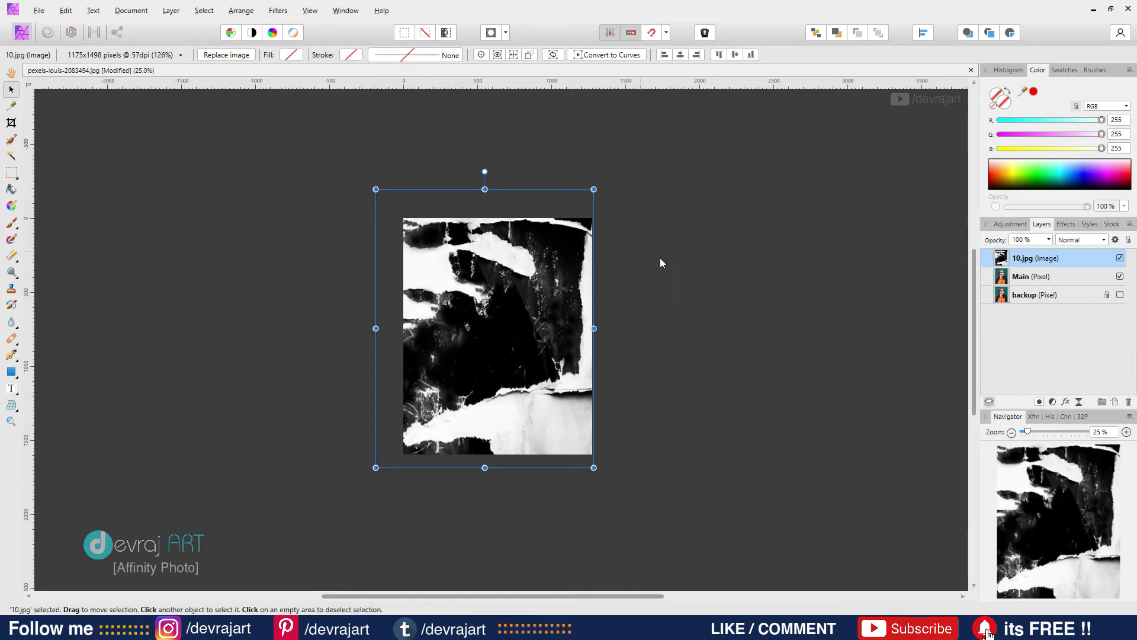
{"action": "left_click", "coordinate": [670, 261]}
{"action": "key", "text": "ctrl+0"}
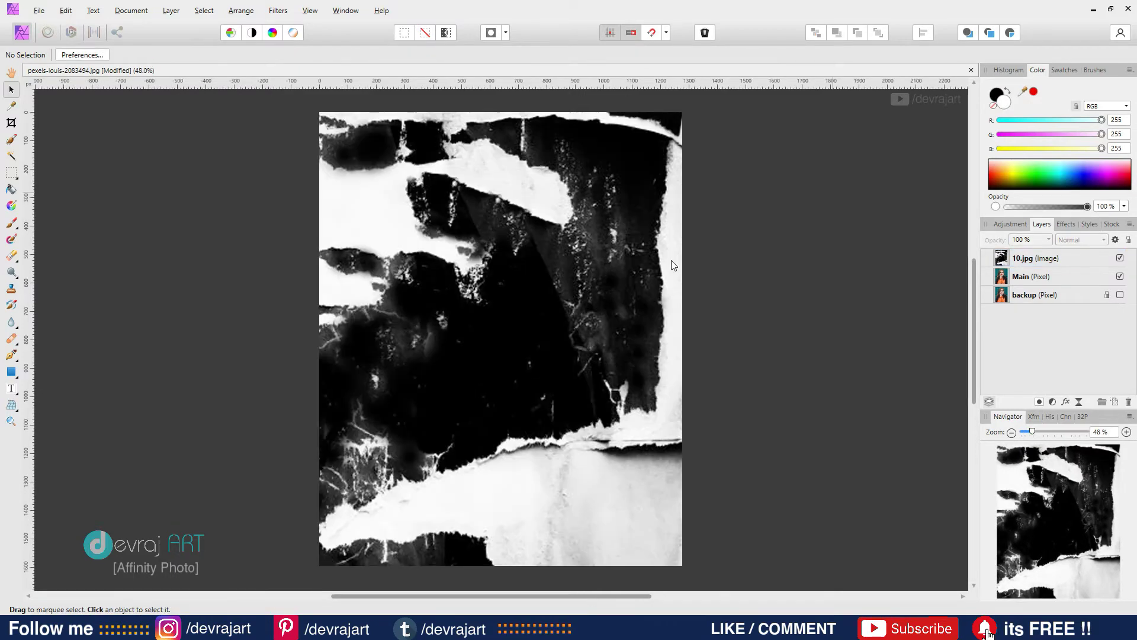
Step: Move Main above the 10.jpg texture and set Main's blend mode to Lighten
{"action": "left_click", "coordinate": [1034, 276]}
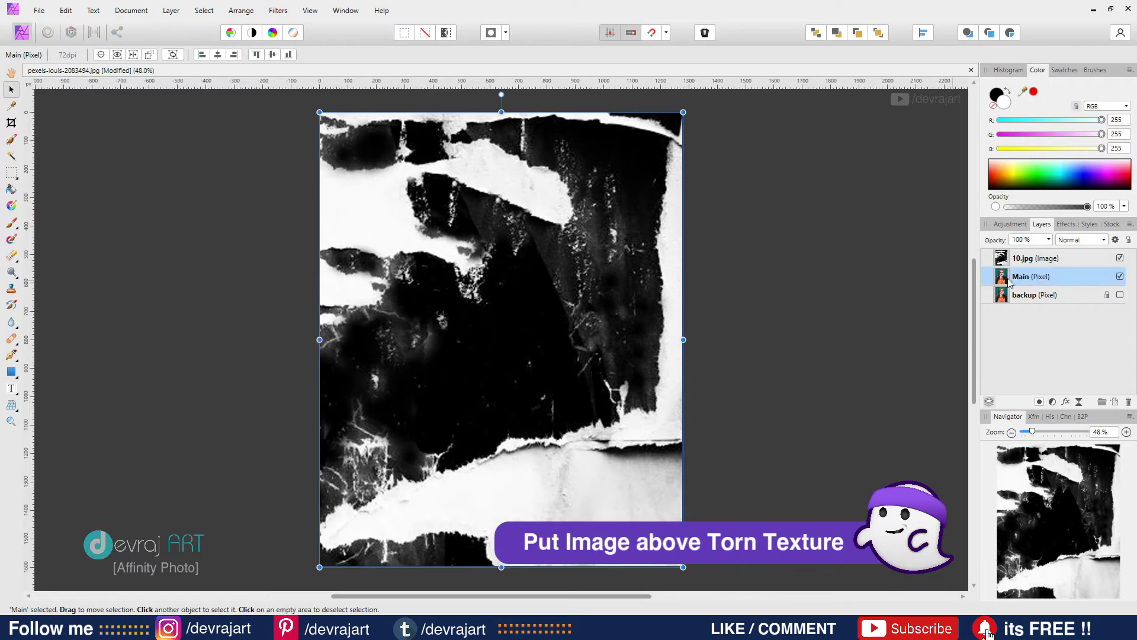
{"action": "key", "text": "ctrl+bracketright"}
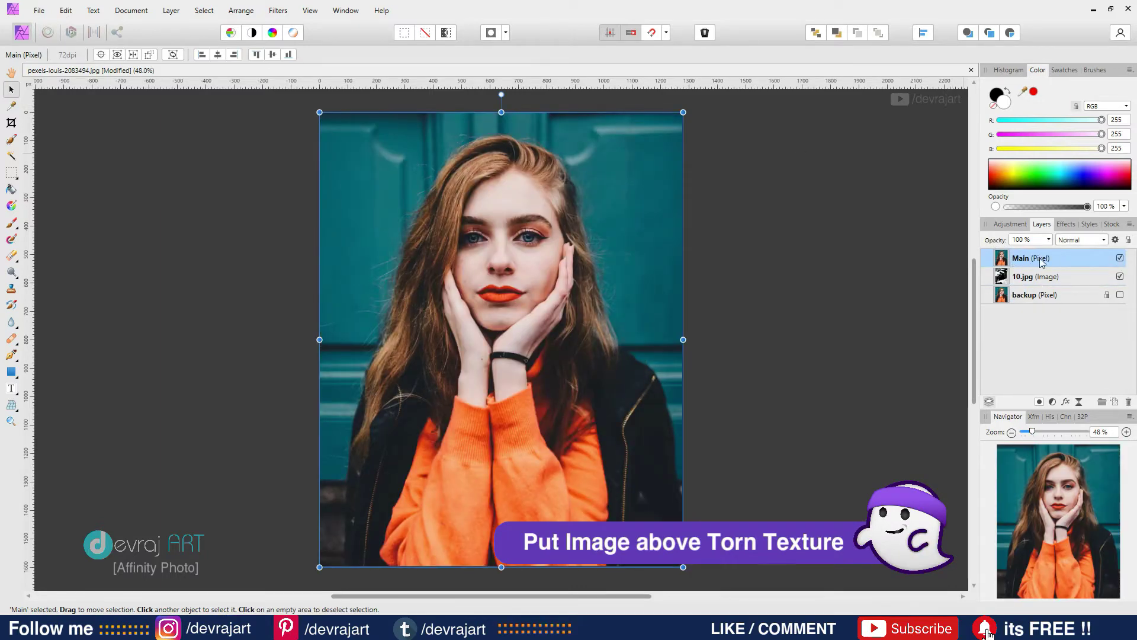
{"action": "left_click", "coordinate": [927, 264]}
{"action": "left_click", "coordinate": [1029, 262]}
{"action": "left_click", "coordinate": [1104, 244]}
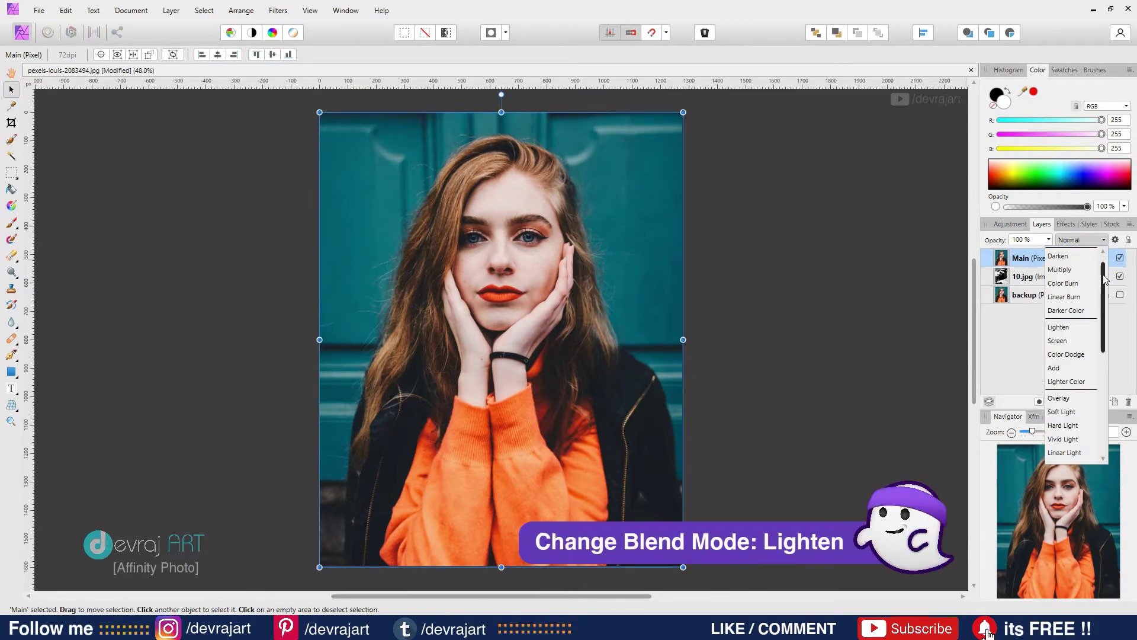
{"action": "scroll", "coordinate": [1104, 278], "scroll_direction": "down", "scroll_amount": 1}
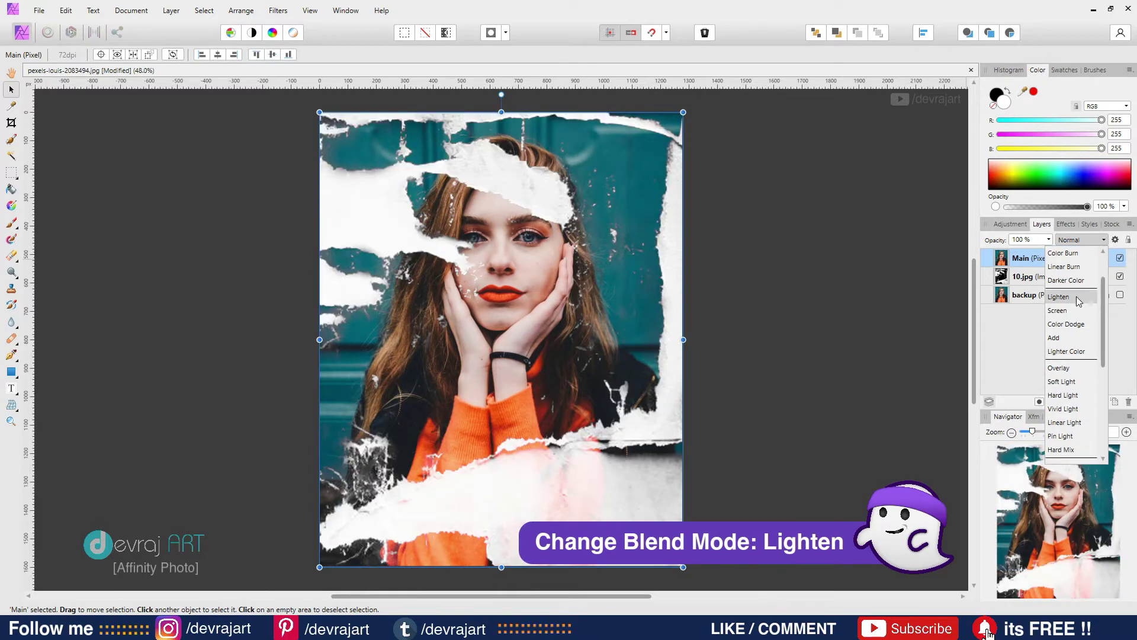
{"action": "left_click", "coordinate": [1078, 297]}
{"action": "left_click", "coordinate": [786, 261]}
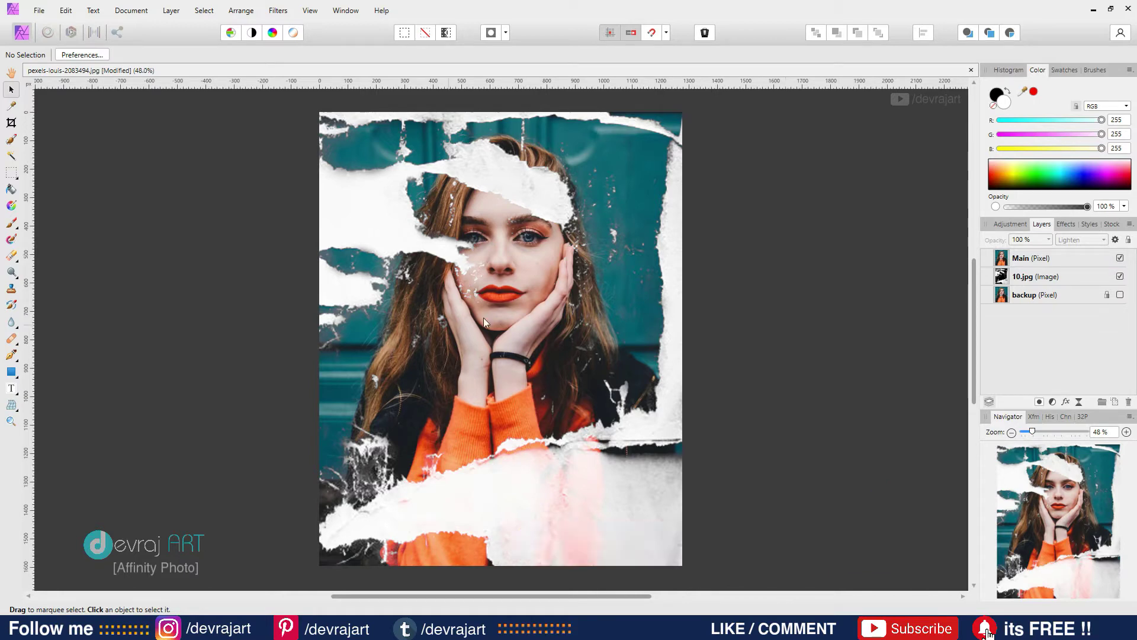
Step: Place Texture.jpg stretched from the canvas top-left to bottom-right corner, then select its layer
{"action": "left_click", "coordinate": [39, 10]}
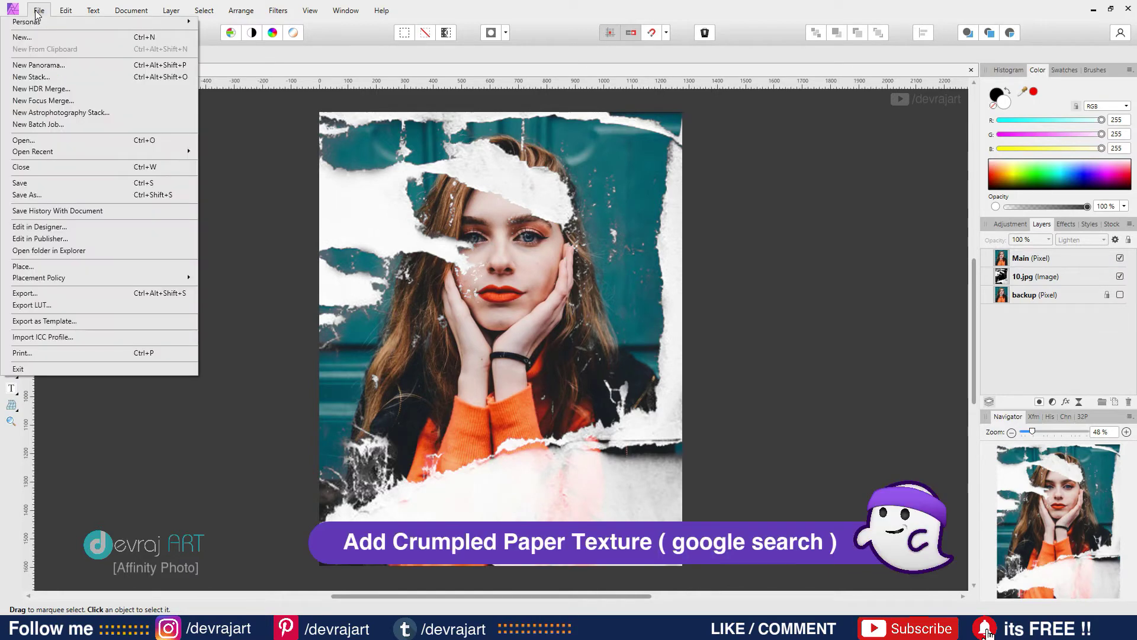
{"action": "left_click", "coordinate": [56, 267]}
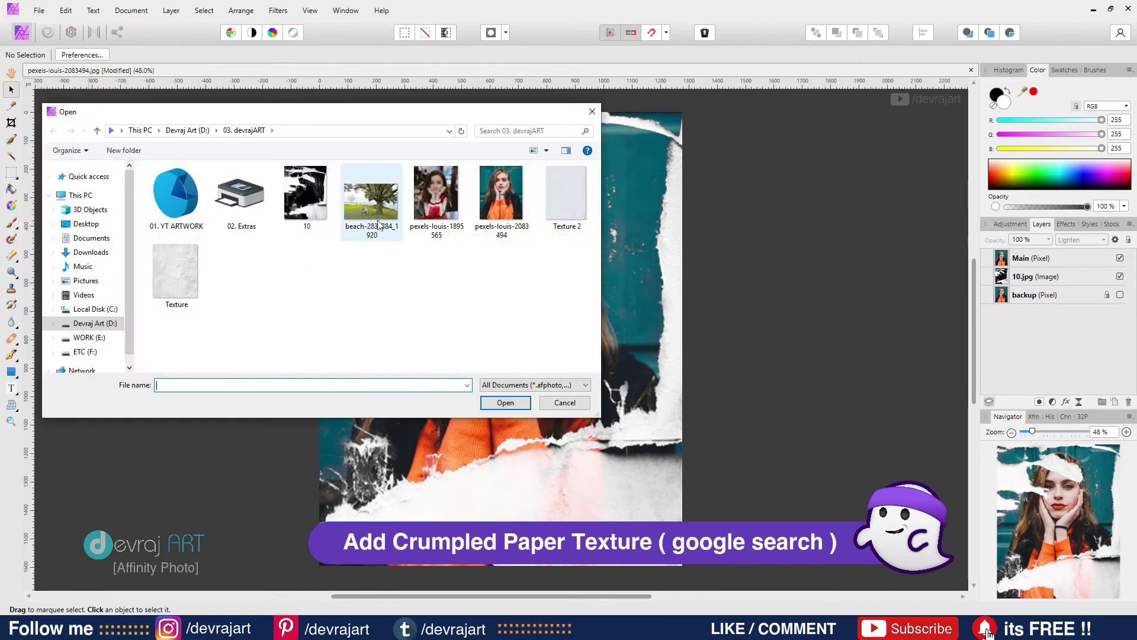
{"action": "left_click", "coordinate": [190, 267]}
{"action": "double_click", "coordinate": [169, 262]}
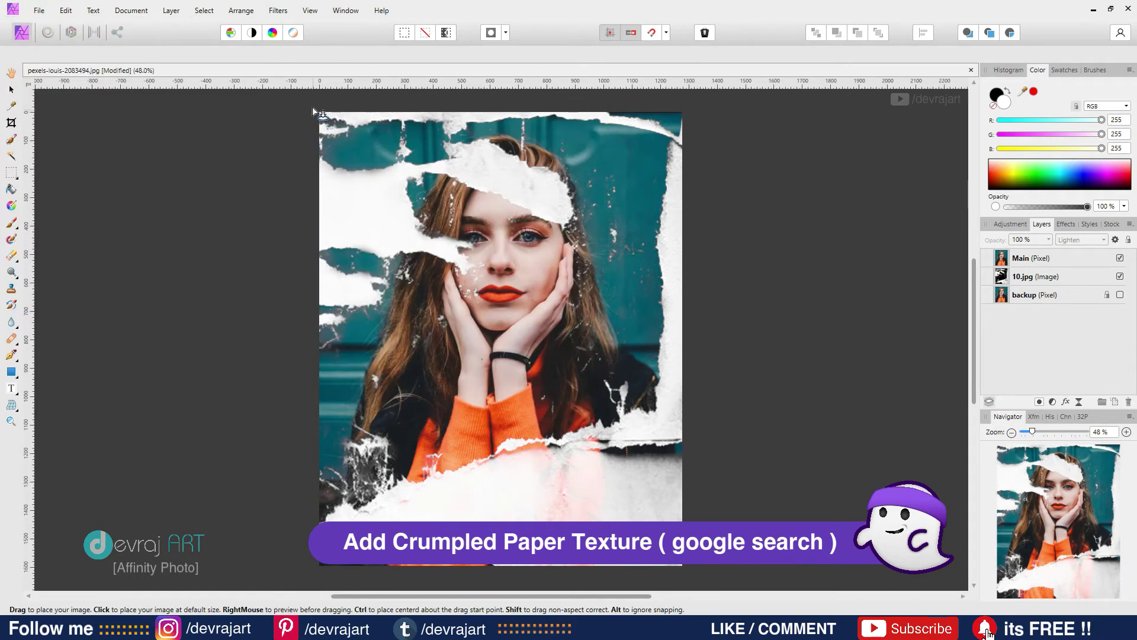
{"action": "left_click_drag", "start_coordinate": [313, 107], "coordinate": [750, 496]}
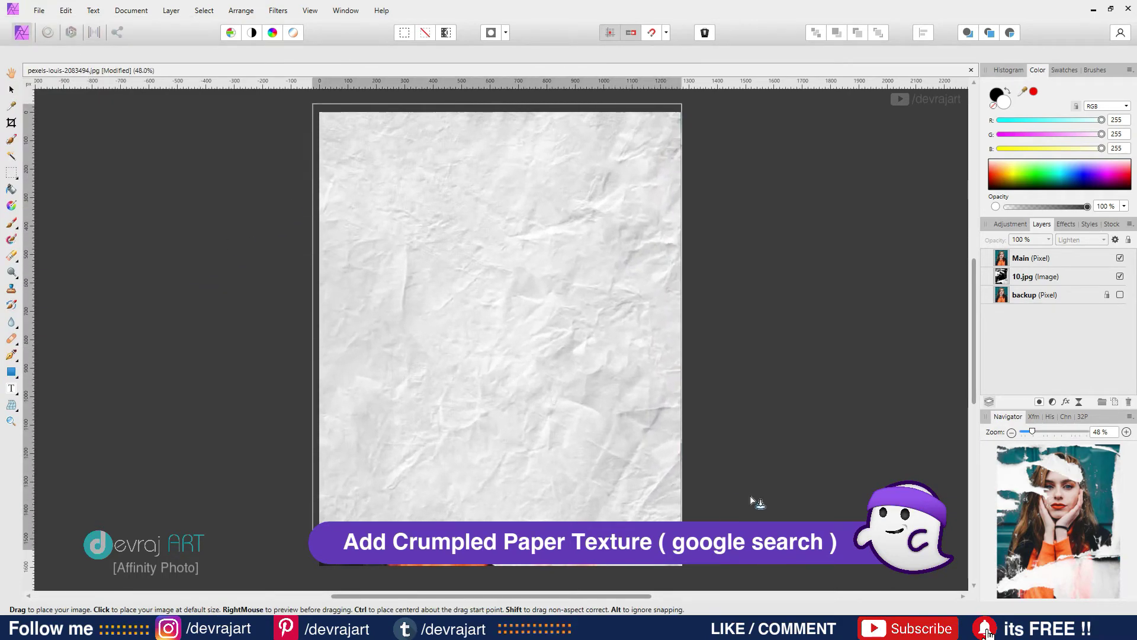
{"action": "left_click_drag", "start_coordinate": [750, 495], "coordinate": [766, 511]}
{"action": "left_click", "coordinate": [761, 358]}
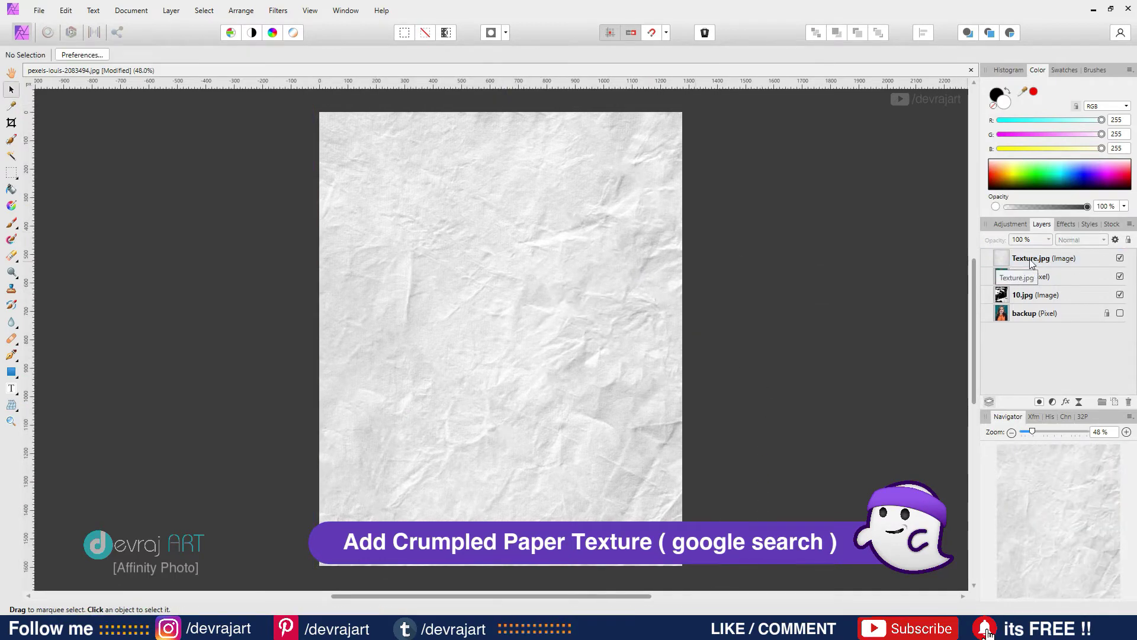
{"action": "left_click", "coordinate": [1074, 259]}
Step: Set Texture.jpg's blend mode to Divide and check the grain at 150% and 200% zoom
{"action": "left_click", "coordinate": [1105, 239]}
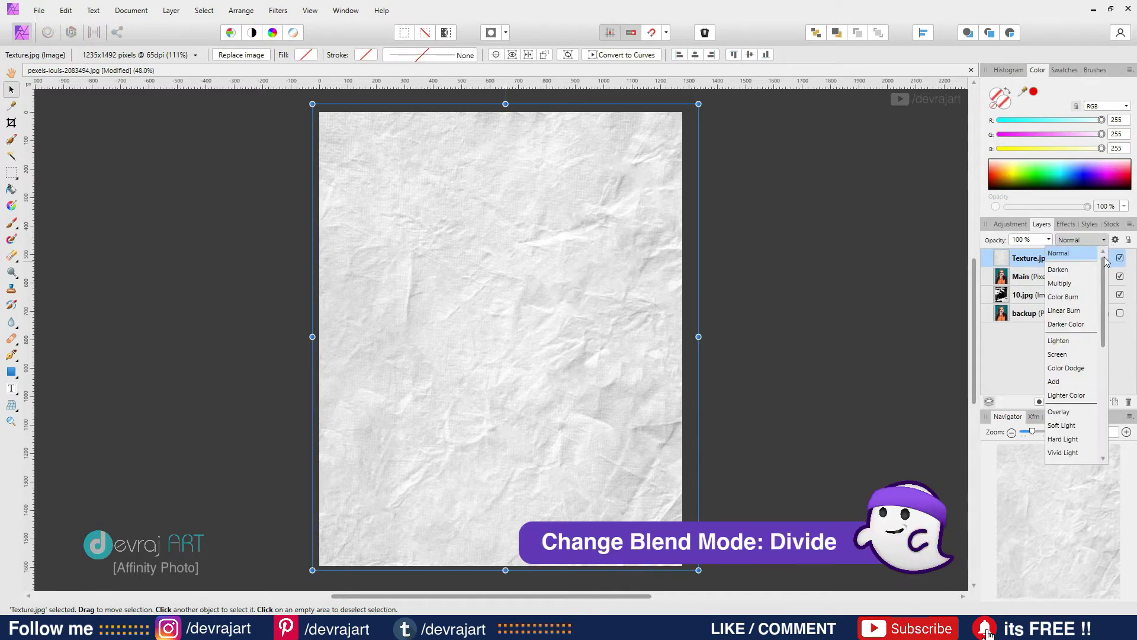
{"action": "left_click_drag", "start_coordinate": [1105, 261], "coordinate": [1107, 364]}
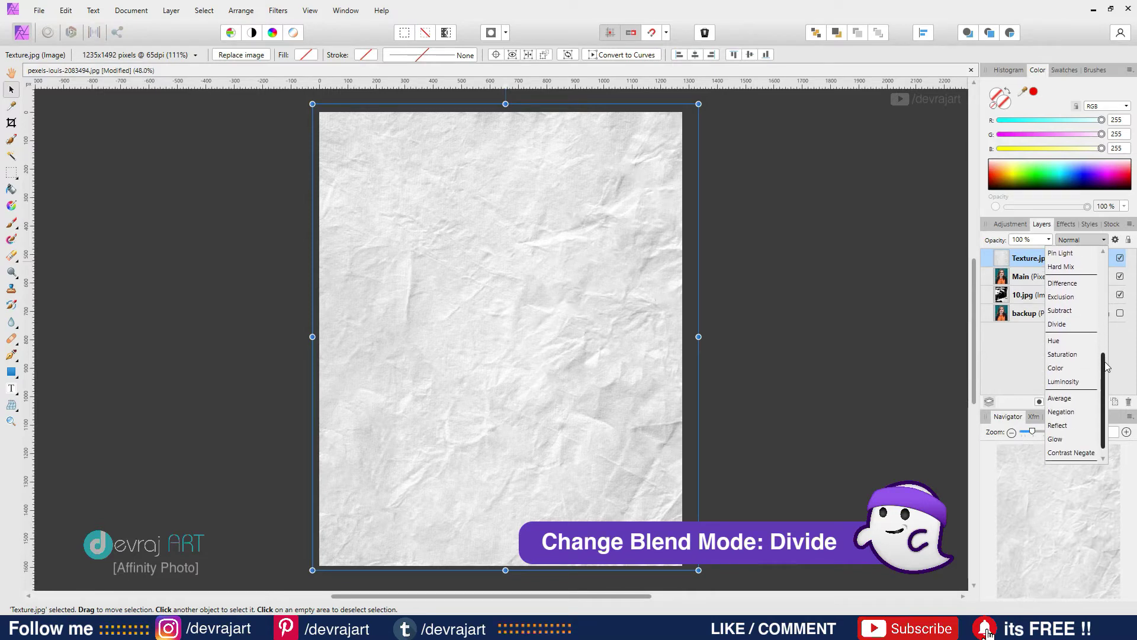
{"action": "left_click", "coordinate": [1057, 324]}
{"action": "left_click", "coordinate": [815, 278]}
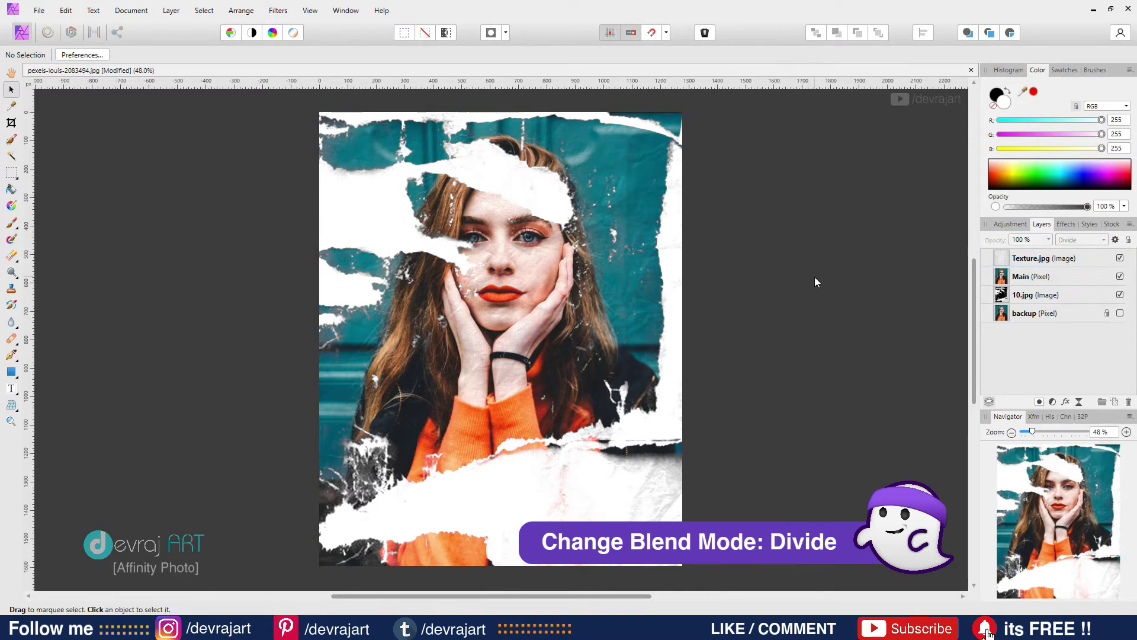
{"action": "key", "text": "ctrl+plus"}
{"action": "key", "text": "ctrl+plus"}
{"action": "key", "text": "ctrl+plus"}
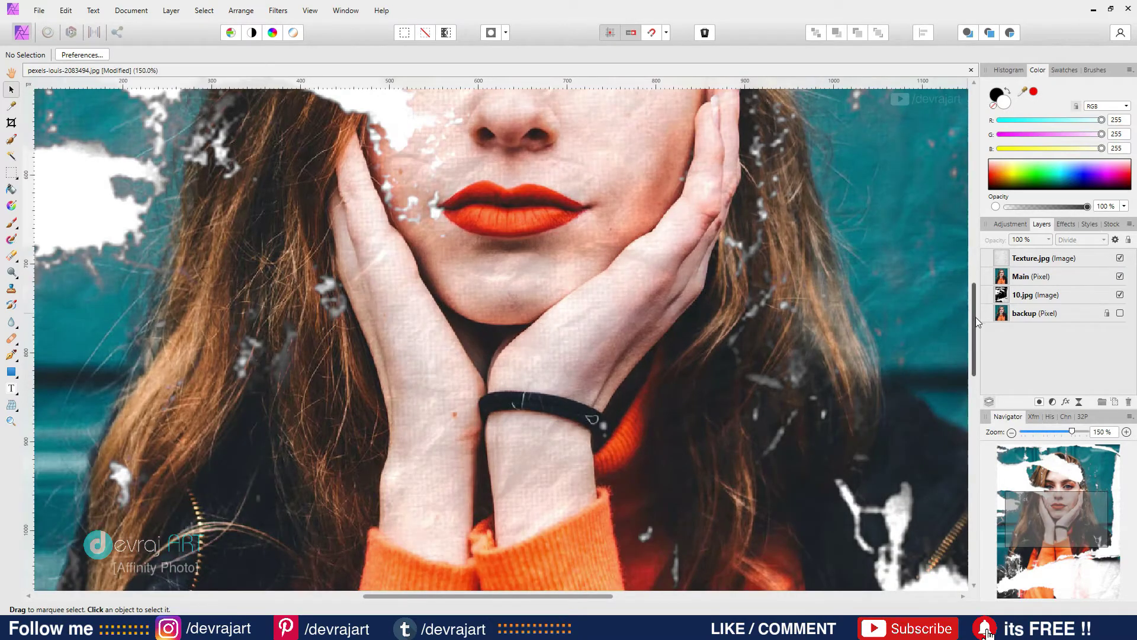
{"action": "left_click_drag", "start_coordinate": [974, 317], "coordinate": [972, 251]}
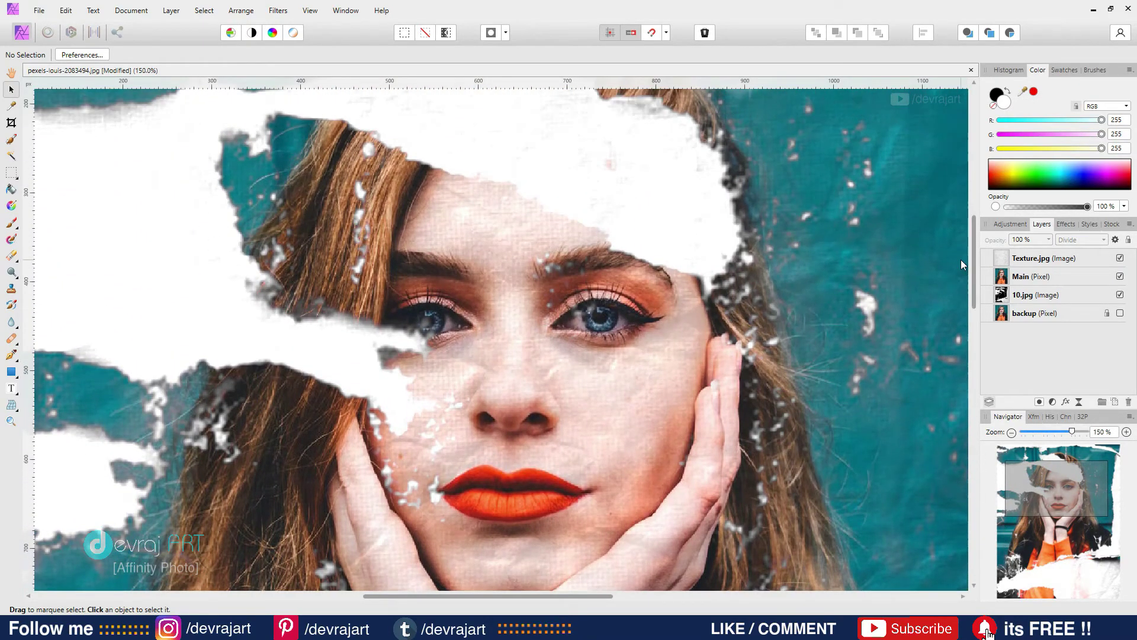
{"action": "key", "text": "ctrl+plus"}
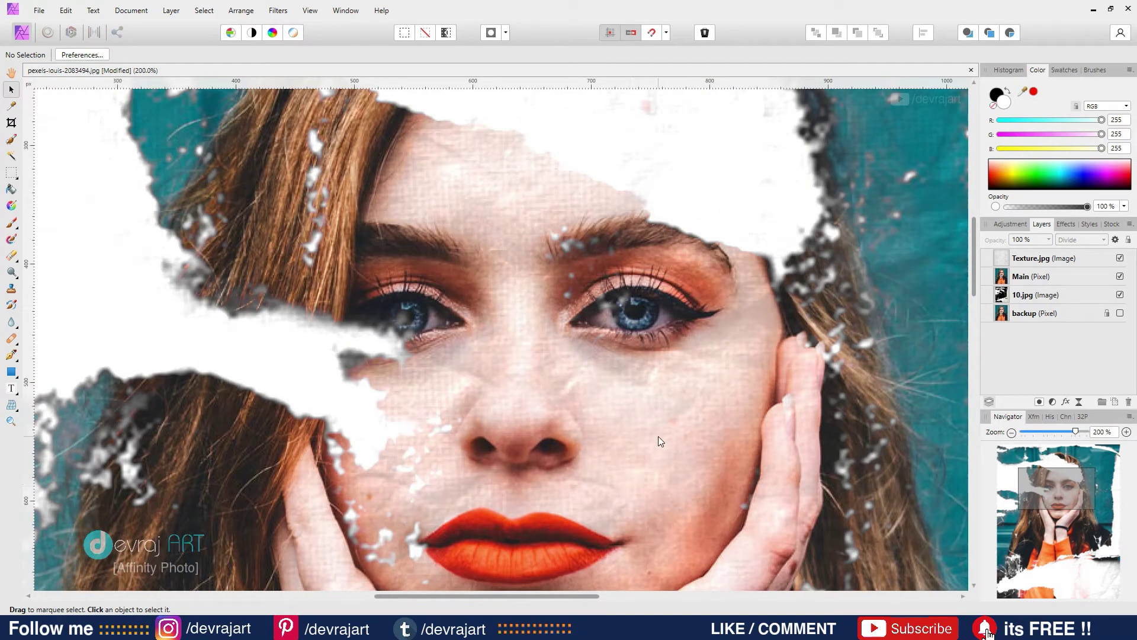
{"action": "key", "text": "ctrl+0"}
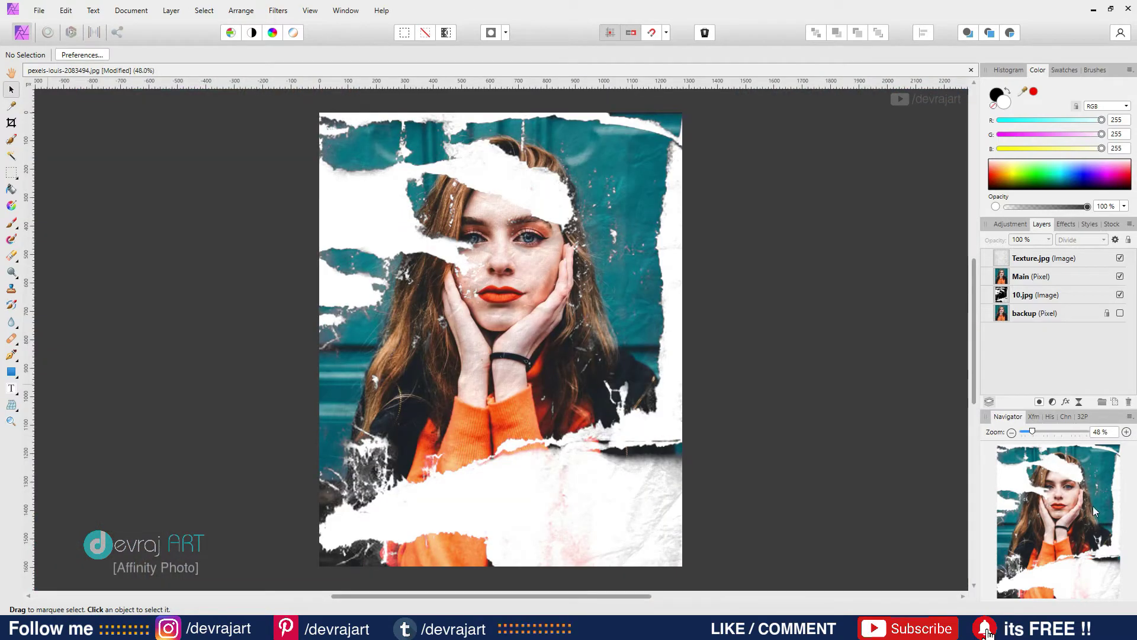
Step: Add a Lens Filter adjustment with an orange filter colour at 68% optical density
{"action": "left_click", "coordinate": [1053, 402]}
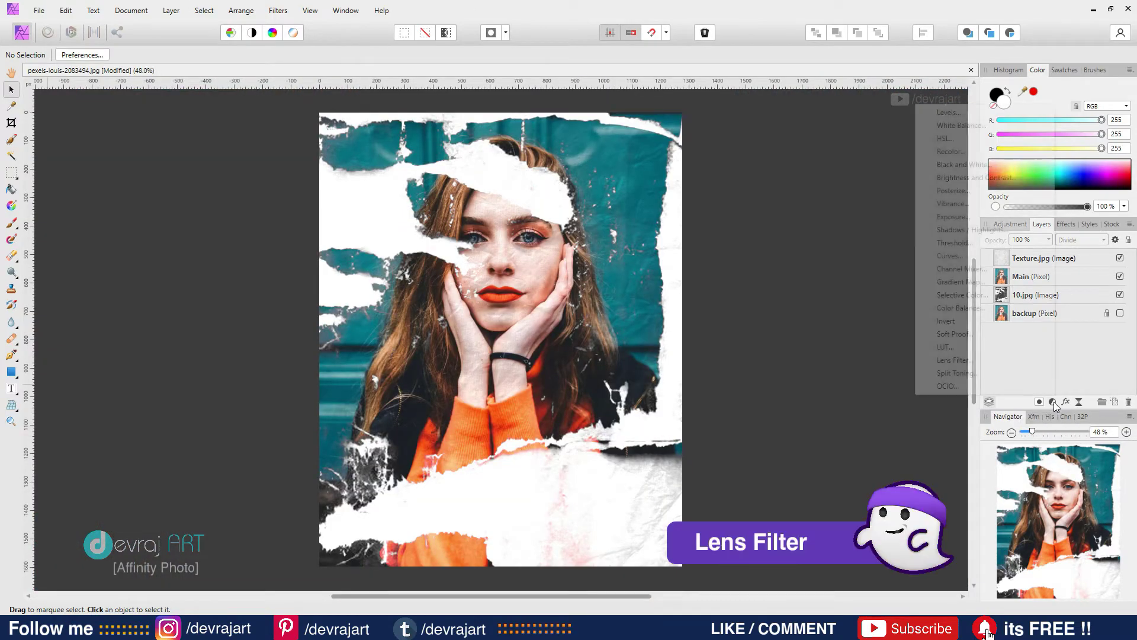
{"action": "left_click", "coordinate": [954, 360]}
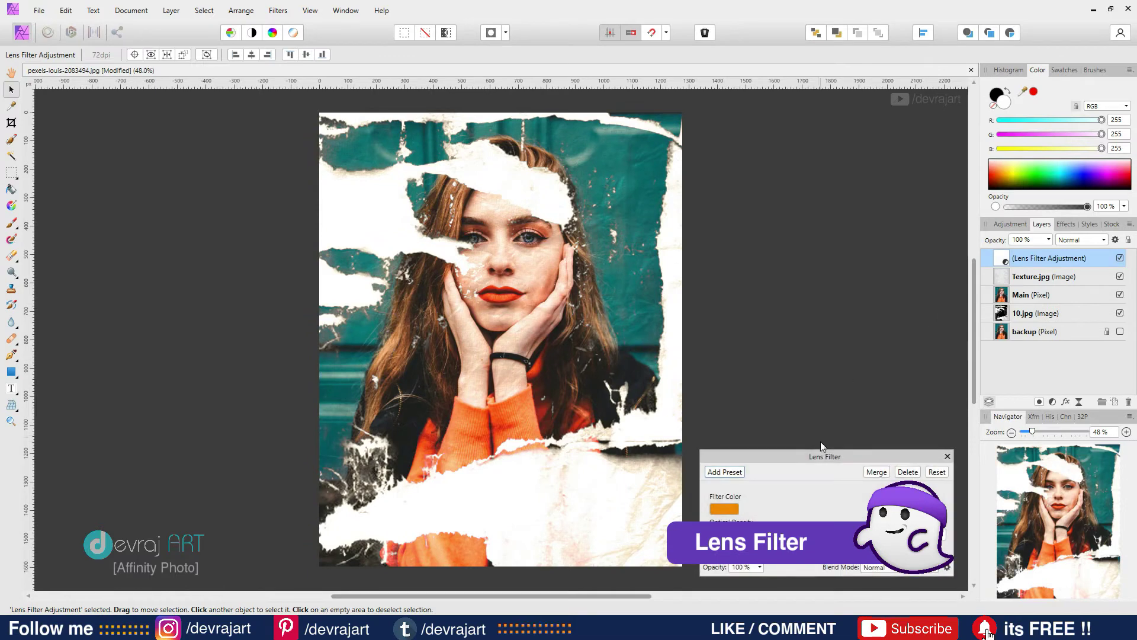
{"action": "left_click_drag", "start_coordinate": [820, 442], "coordinate": [789, 182]}
{"action": "left_click", "coordinate": [701, 241]}
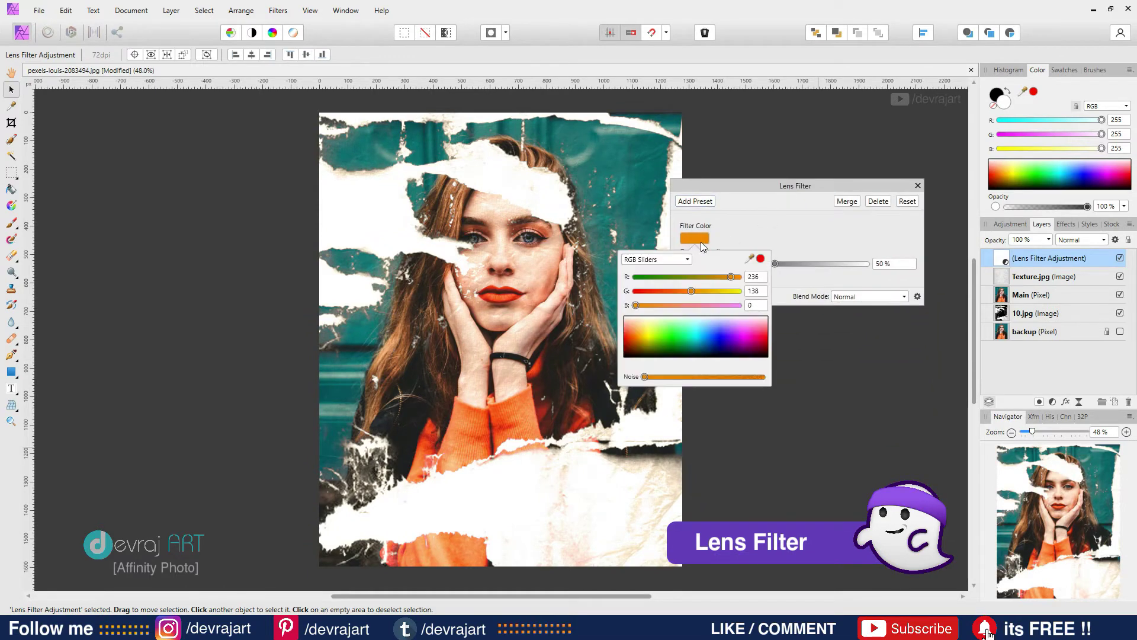
{"action": "left_click_drag", "start_coordinate": [691, 291], "coordinate": [720, 291]}
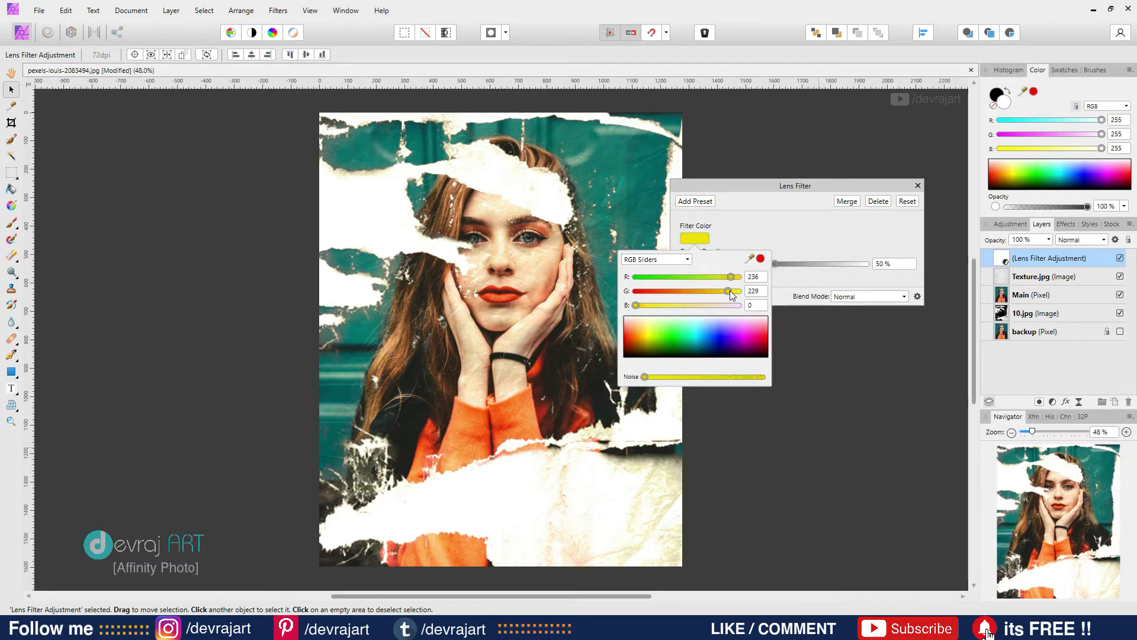
{"action": "mouse_move", "coordinate": [720, 295]}
{"action": "left_mouse_down"}
{"action": "mouse_move", "coordinate": [688, 294]}
{"action": "mouse_move", "coordinate": [702, 289]}
{"action": "left_mouse_up"}
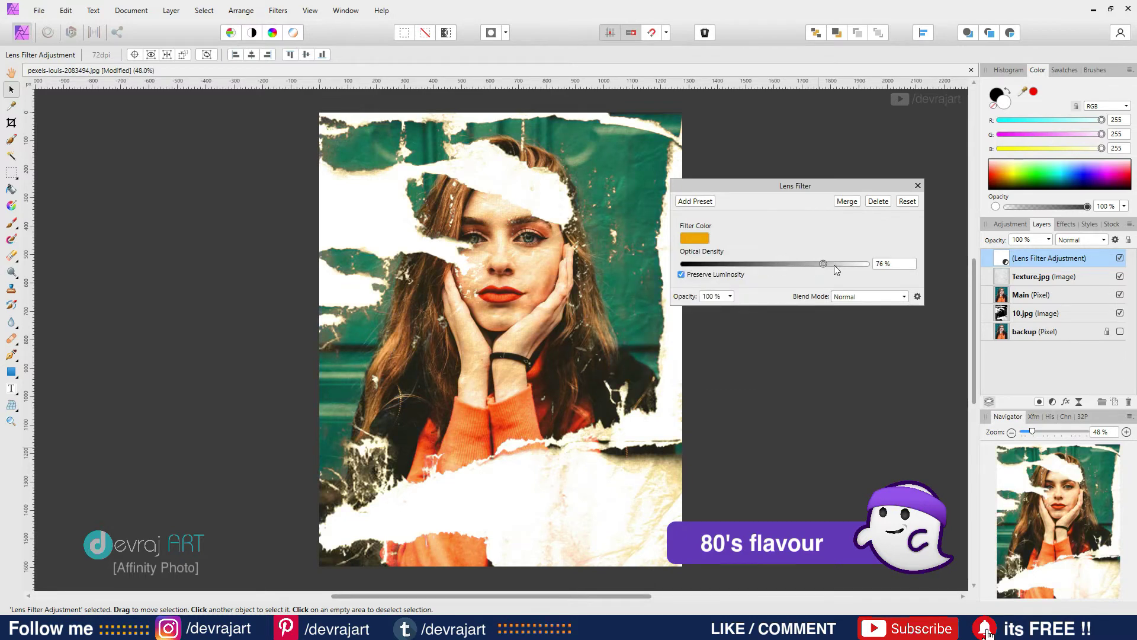
{"action": "left_click_drag", "start_coordinate": [855, 265], "coordinate": [818, 266]}
{"action": "left_click_drag", "start_coordinate": [797, 268], "coordinate": [809, 269]}
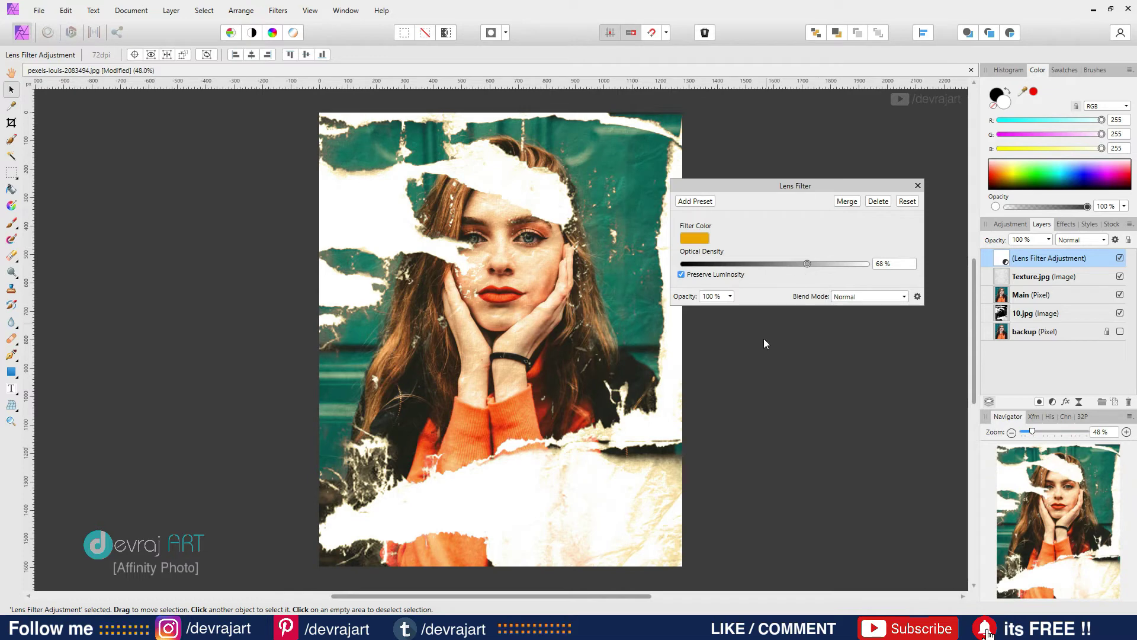
{"action": "left_click", "coordinate": [918, 185]}
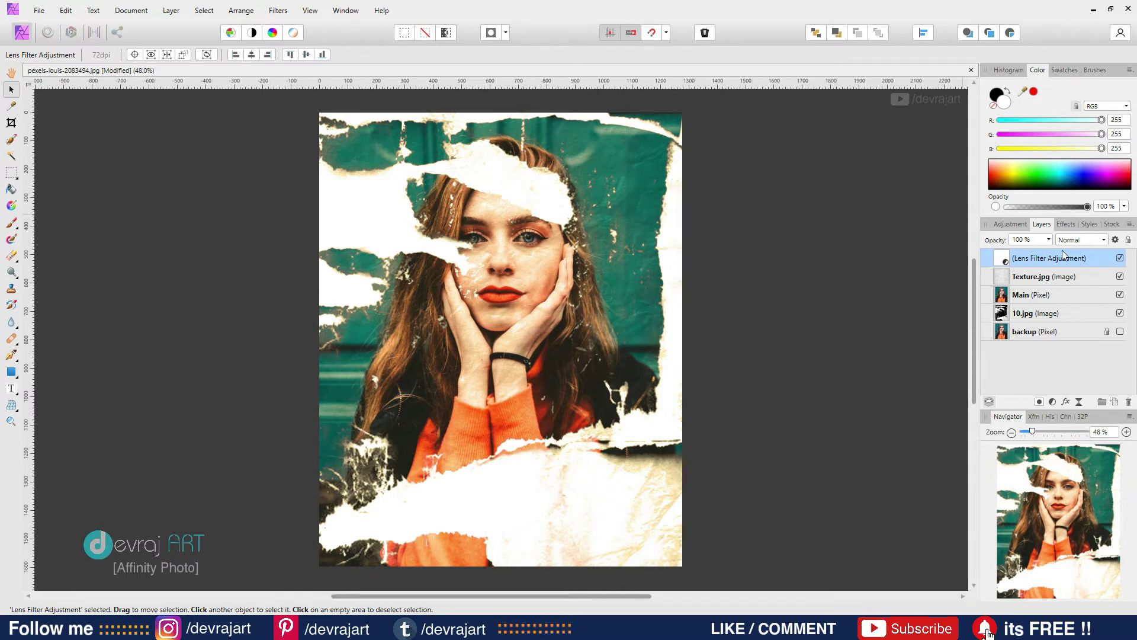
{"action": "left_click", "coordinate": [1104, 242]}
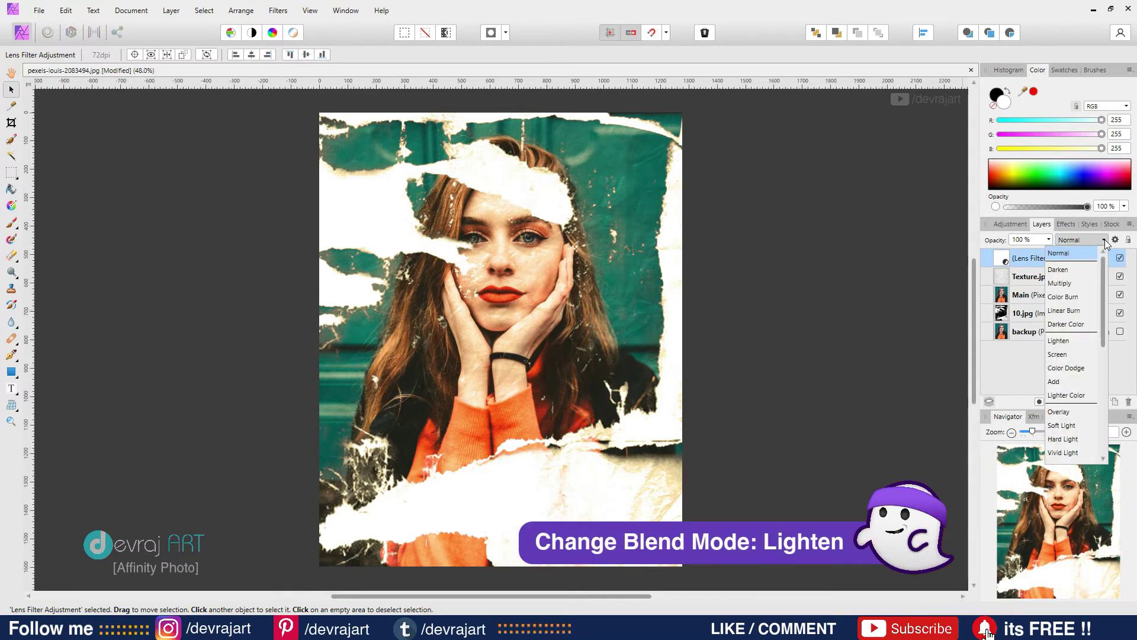
Step: Switch the Lens Filter layer to Lighten blending and return the view to 50% zoom
{"action": "left_click", "coordinate": [1078, 342]}
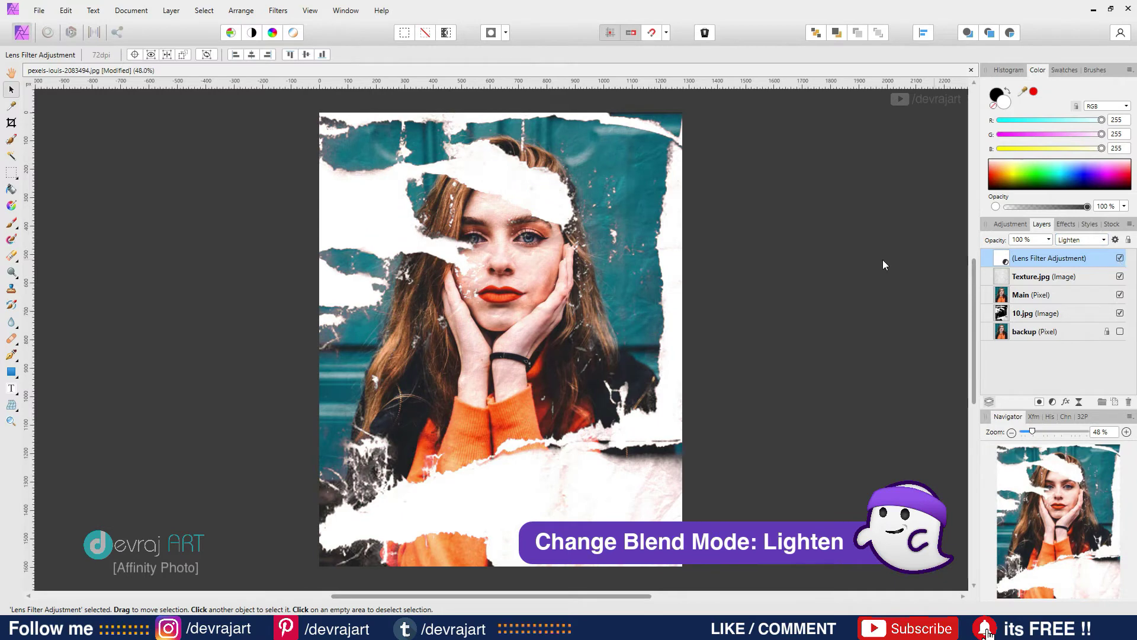
{"action": "left_click", "coordinate": [863, 261]}
{"action": "key", "text": "ctrl+minus"}
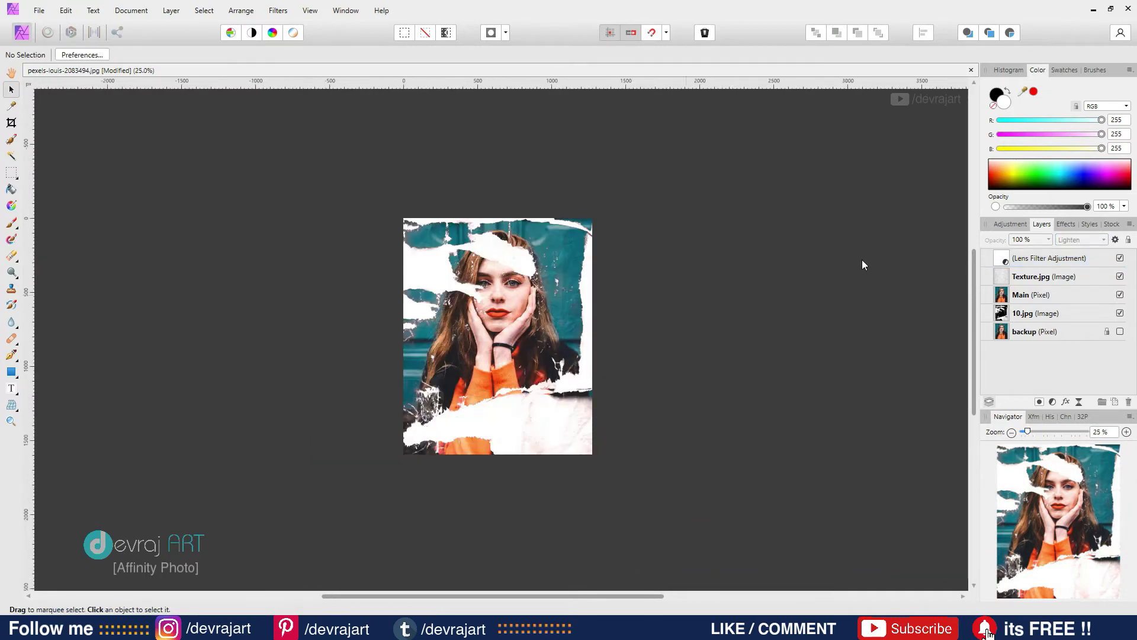
{"action": "key", "text": "ctrl+plus"}
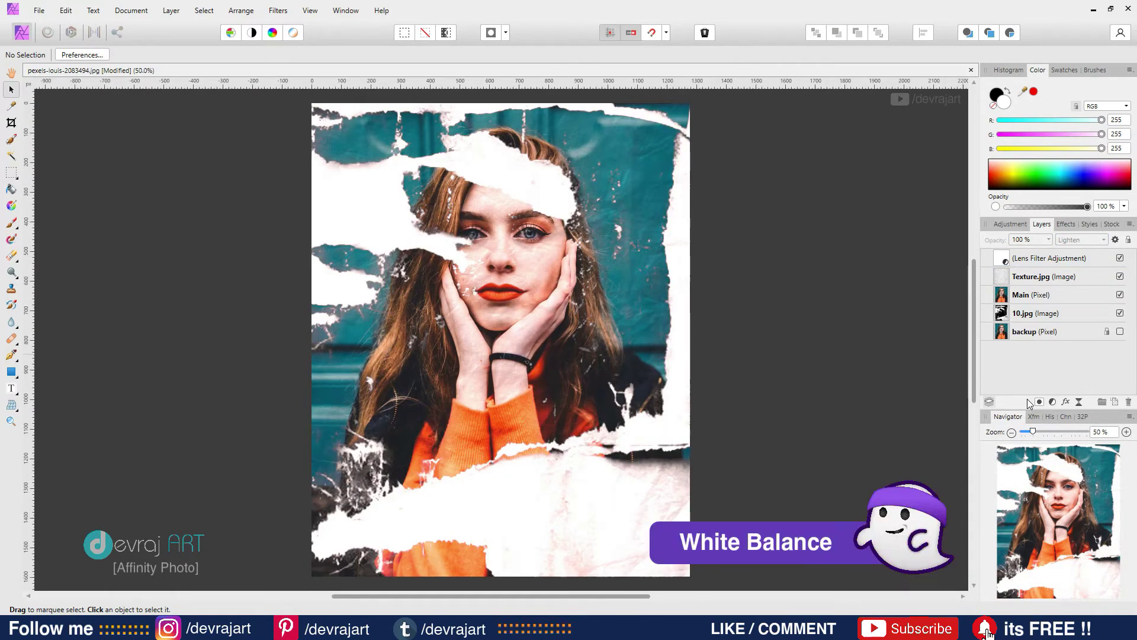
Step: Add a White Balance adjustment with 7% white balance and -4% tint
{"action": "left_click", "coordinate": [1052, 401]}
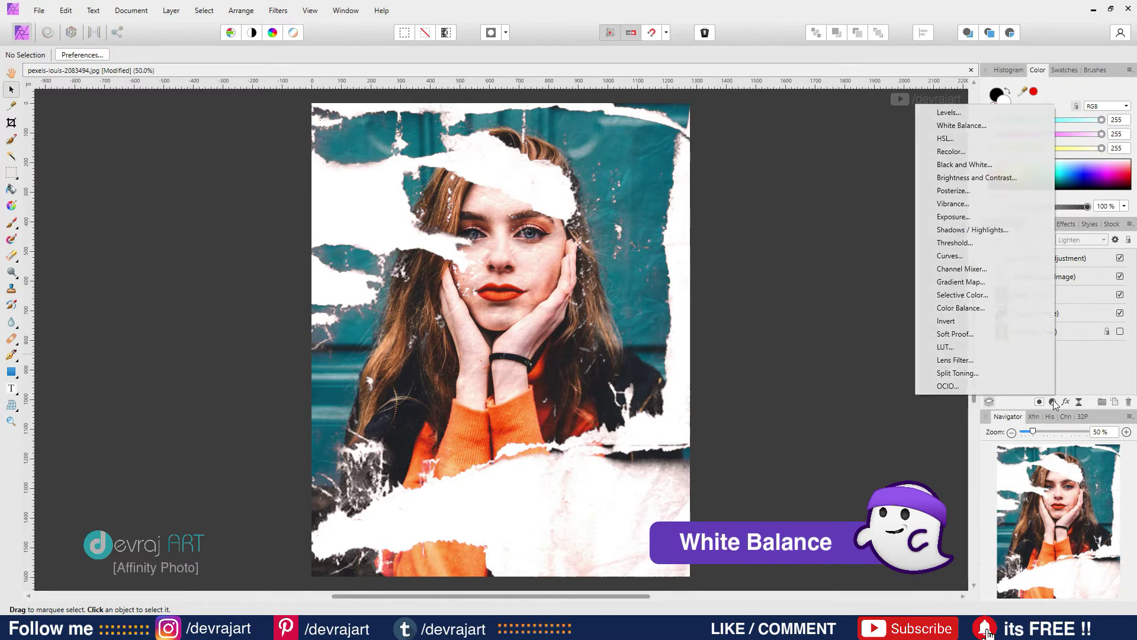
{"action": "left_click", "coordinate": [964, 126]}
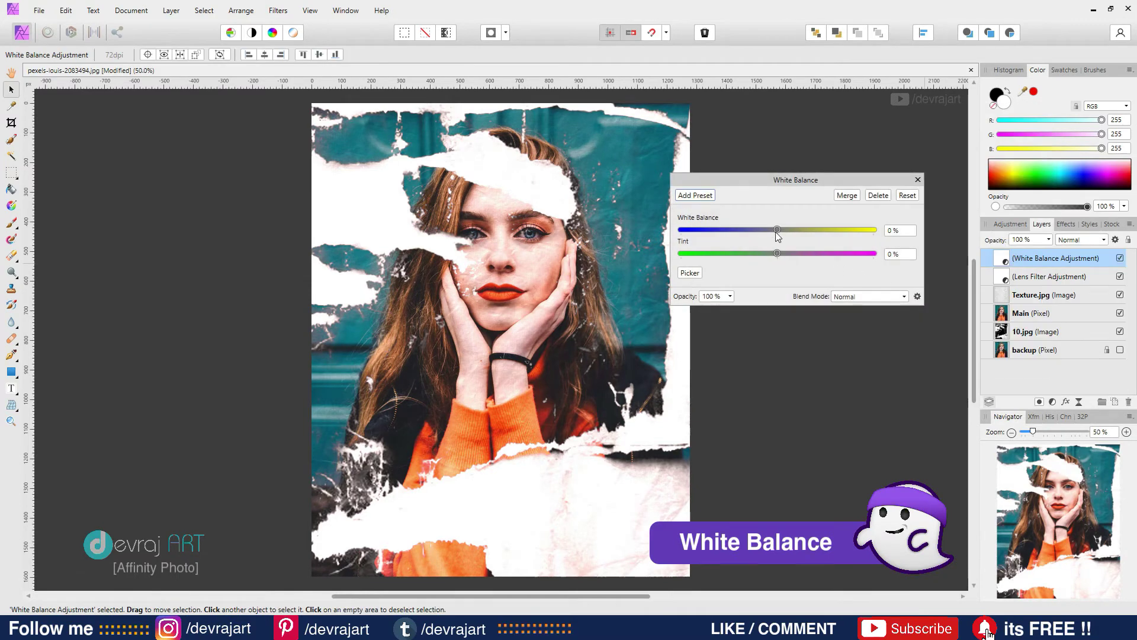
{"action": "left_click_drag", "start_coordinate": [777, 230], "coordinate": [784, 229]}
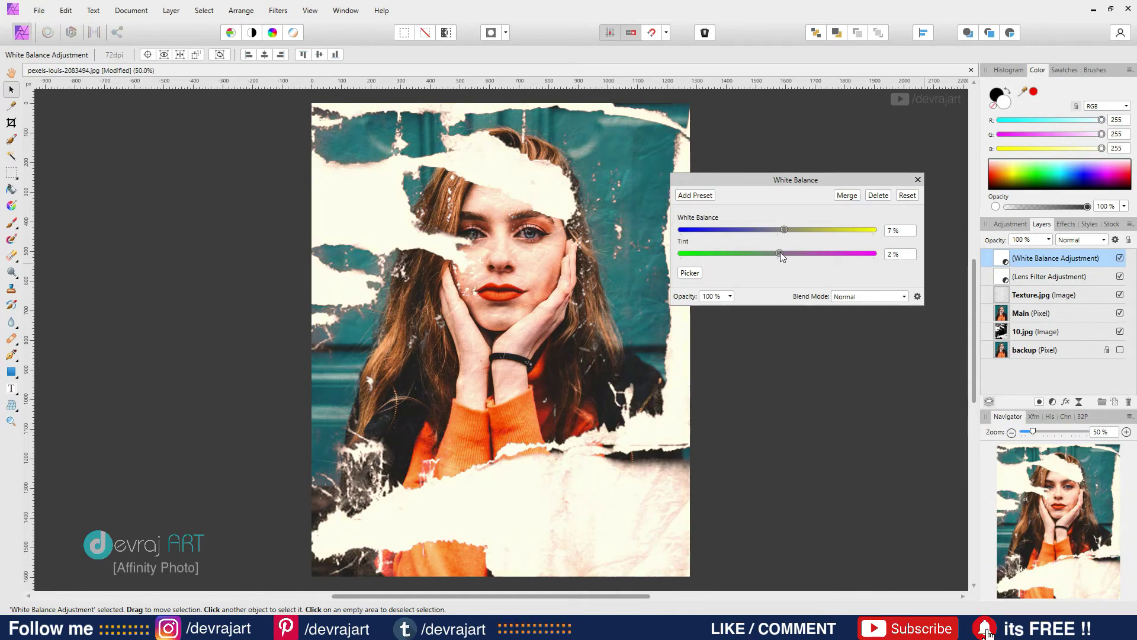
{"action": "left_click_drag", "start_coordinate": [784, 253], "coordinate": [774, 253]}
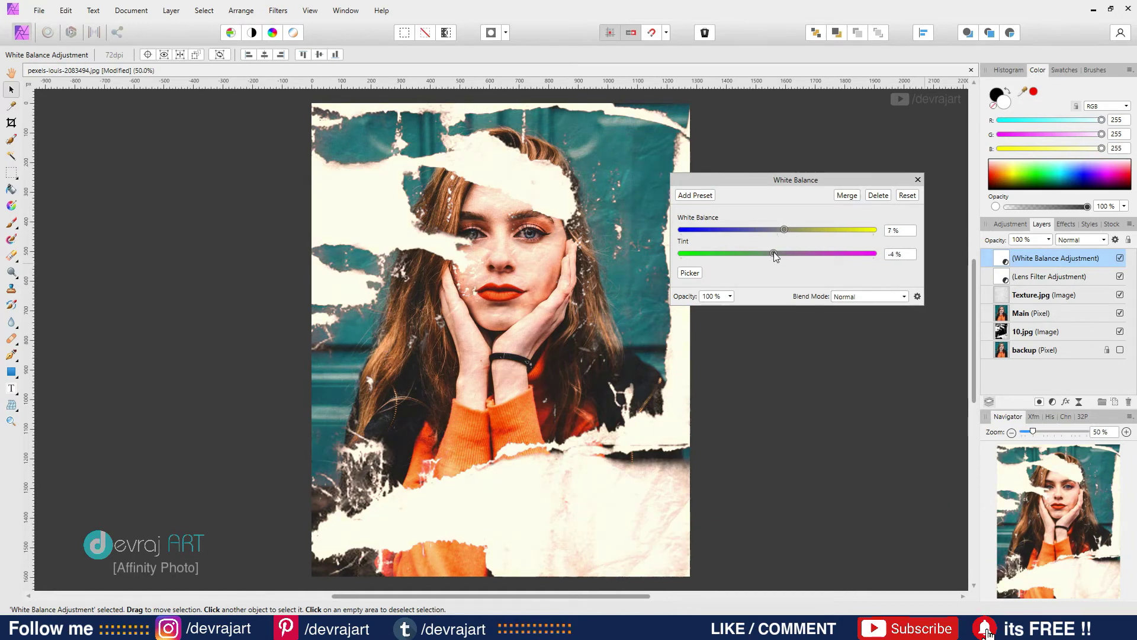
{"action": "left_click", "coordinate": [918, 179]}
{"action": "left_click", "coordinate": [1029, 334], "text": "shift"}
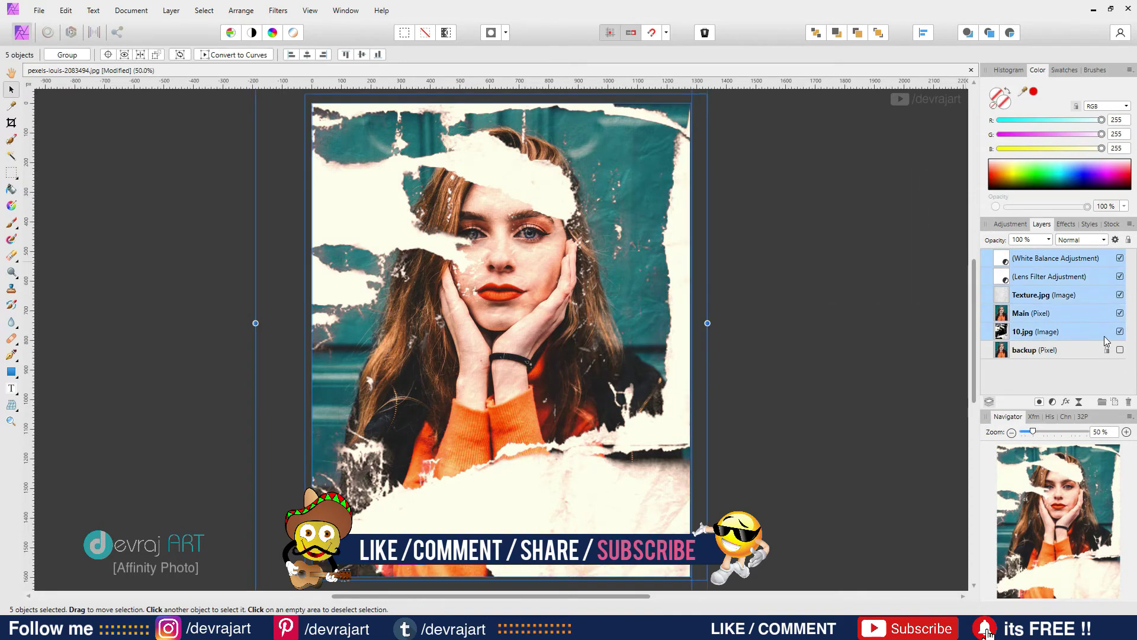
Step: Group the five selected layers and name the group 'vintage torn photo'
{"action": "key", "text": "ctrl+g"}
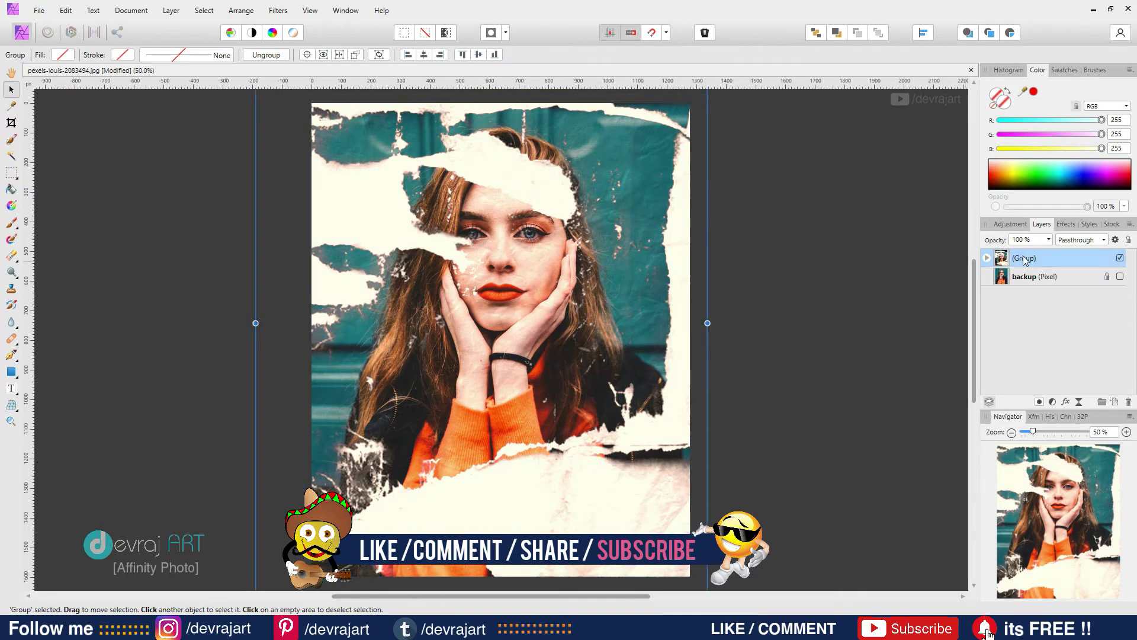
{"action": "double_click", "coordinate": [1025, 258]}
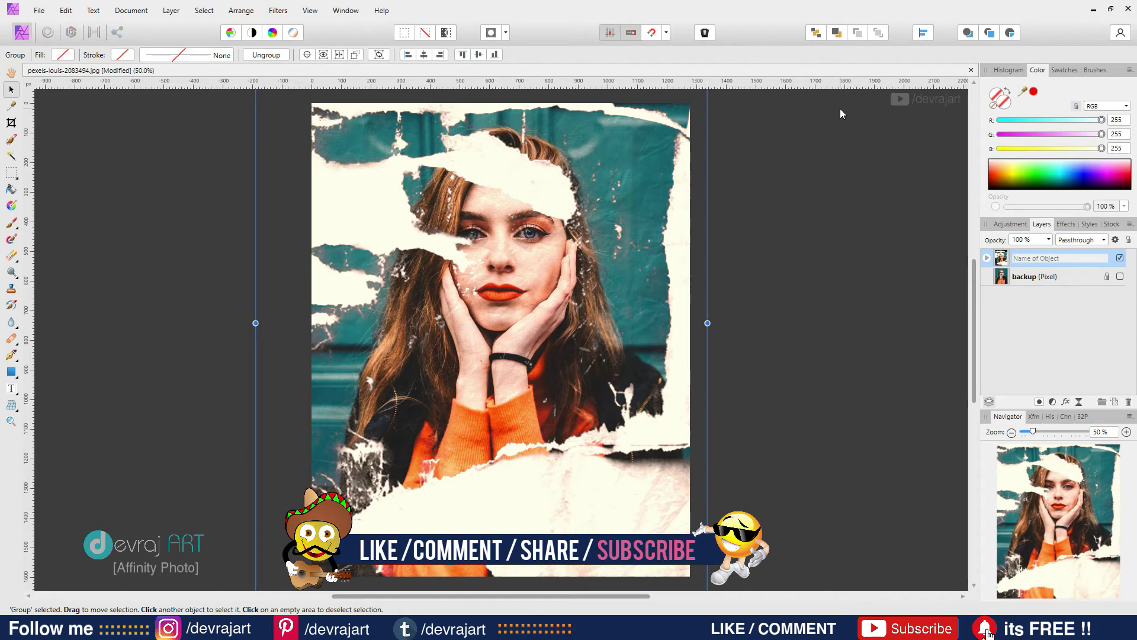
{"action": "type", "text": "vintage tor"}
{"action": "type", "text": "n photo"}
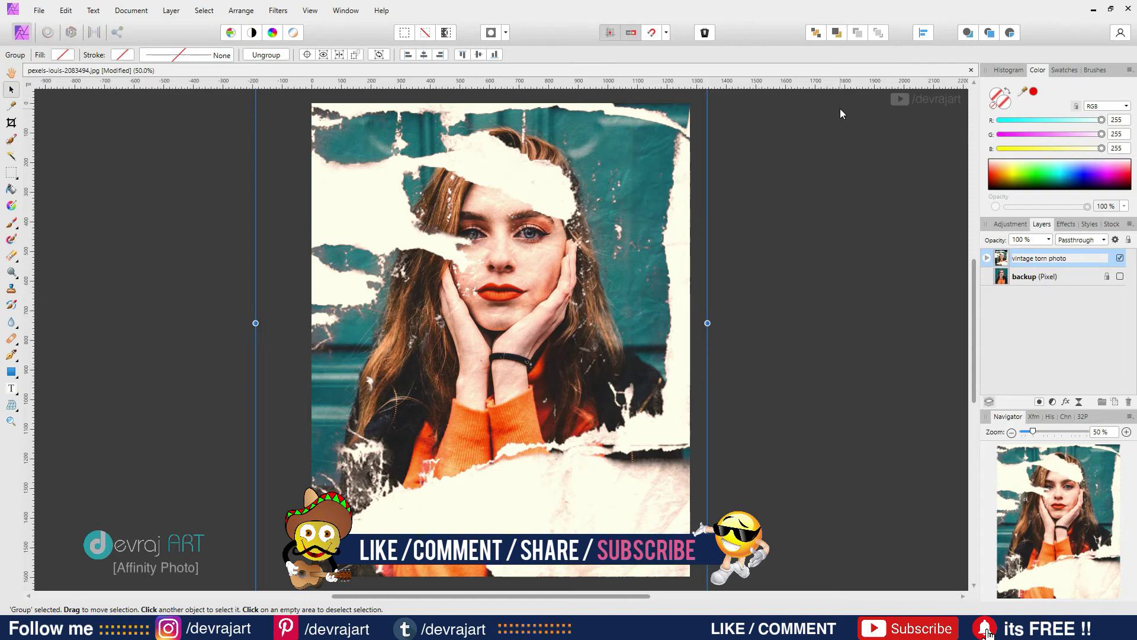
{"action": "key", "text": "Return"}
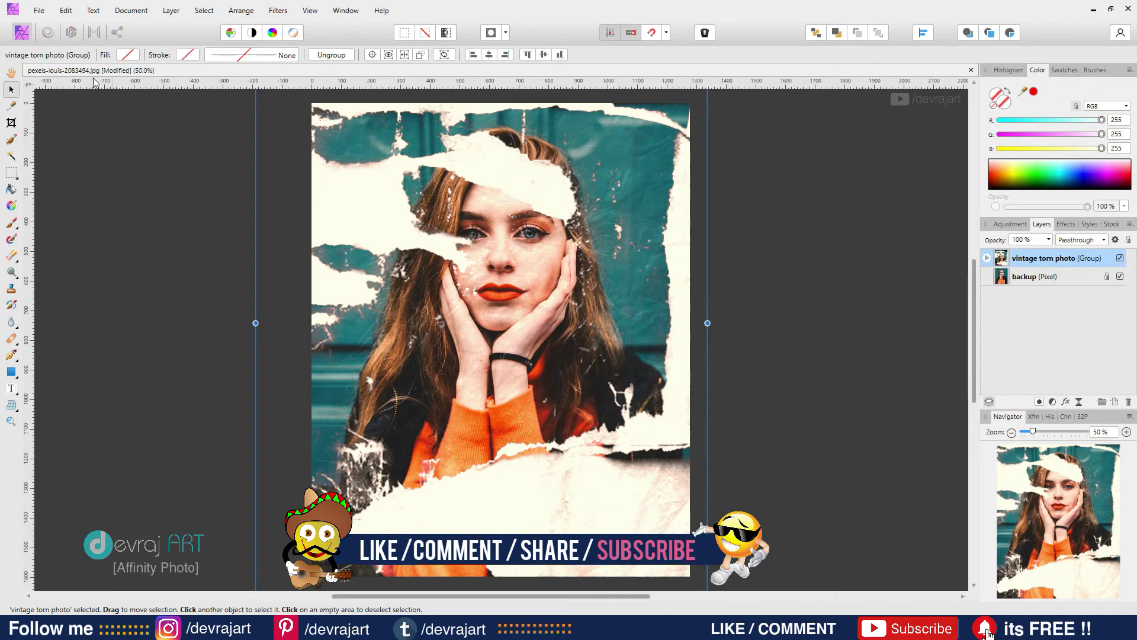
{"action": "left_click", "coordinate": [13, 74]}
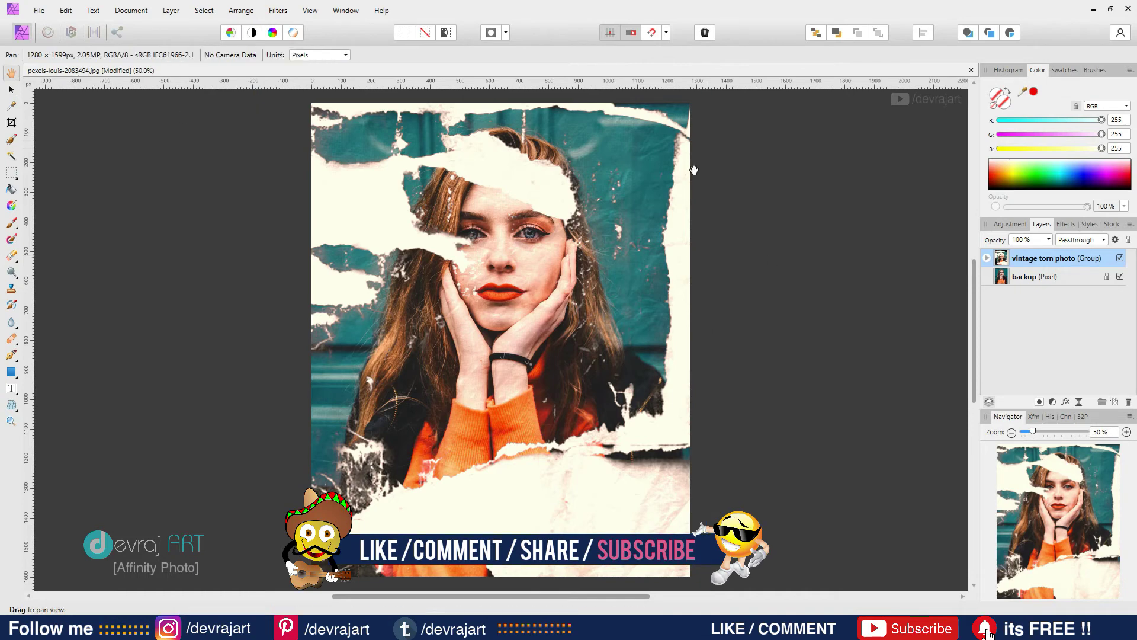
{"action": "left_click", "coordinate": [1120, 258]}
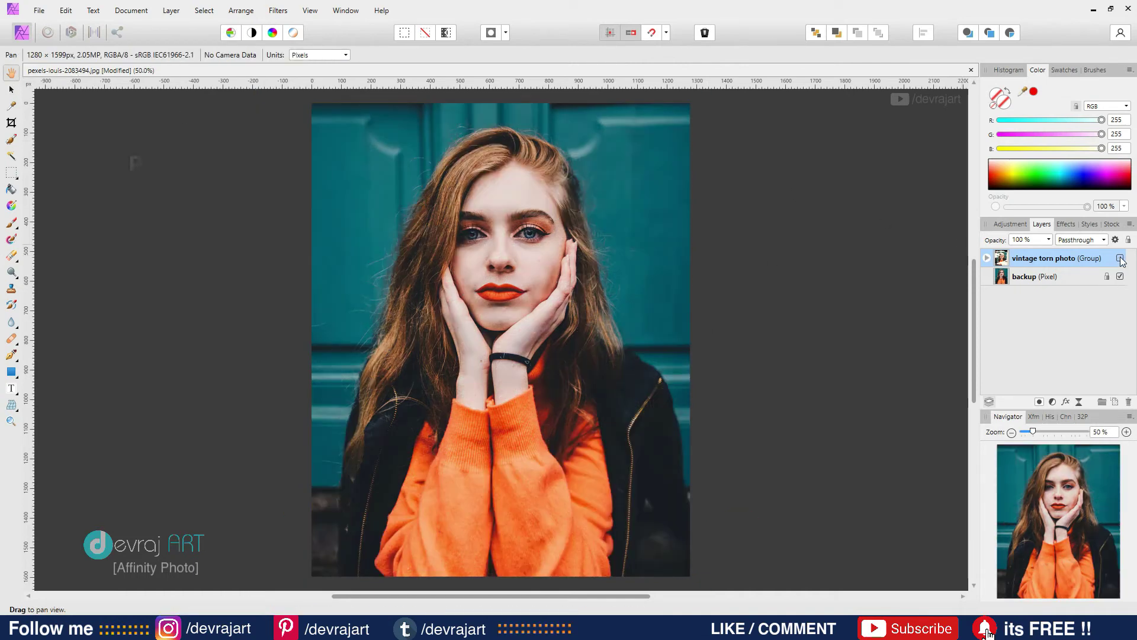
{"action": "left_click", "coordinate": [1120, 258]}
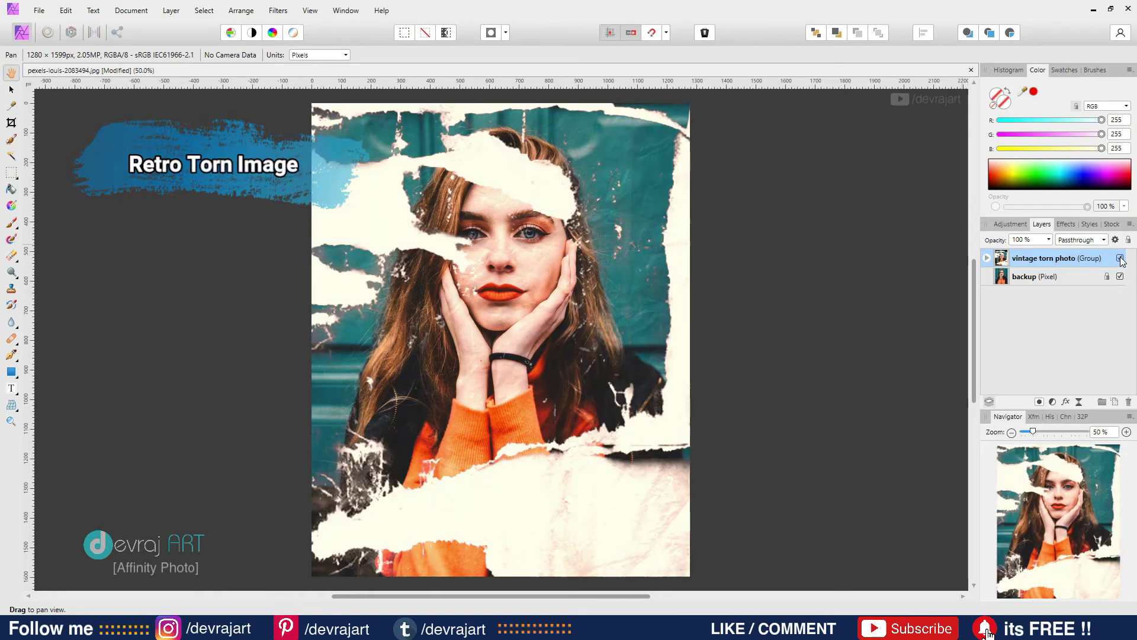
{"action": "key", "text": "ctrl+1"}
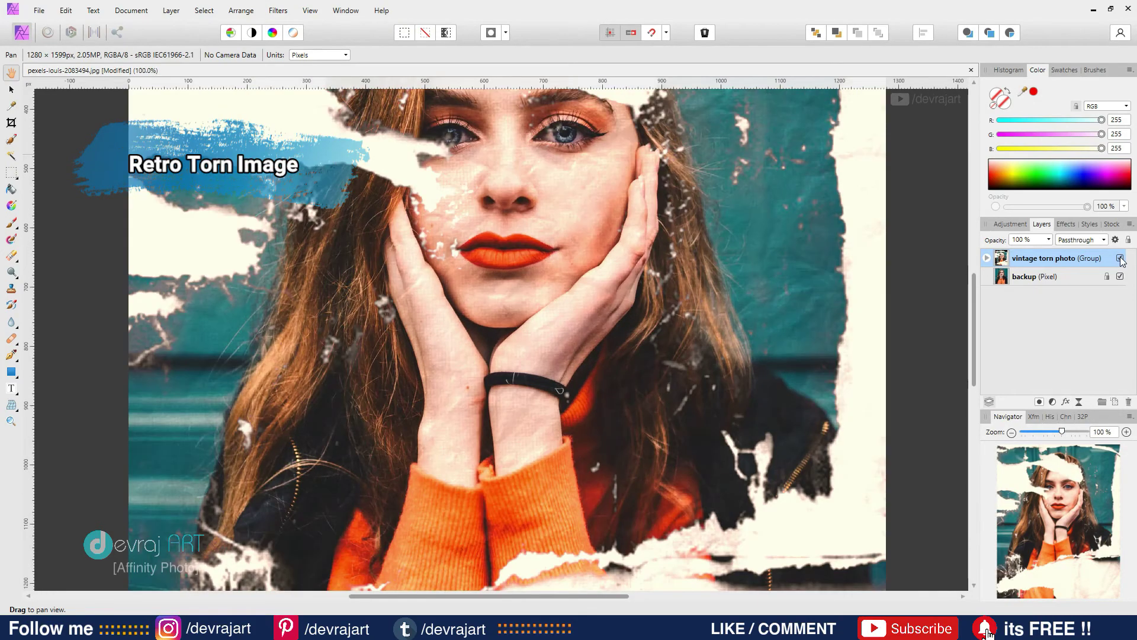
{"action": "key", "text": "ctrl+plus"}
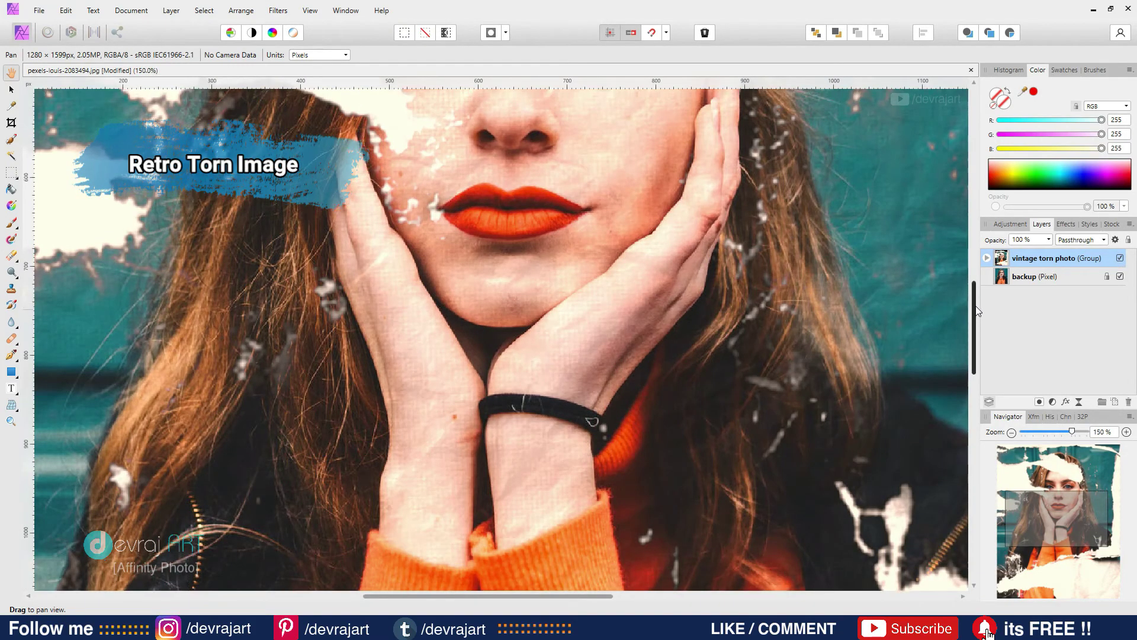
{"action": "key", "text": "ctrl+1"}
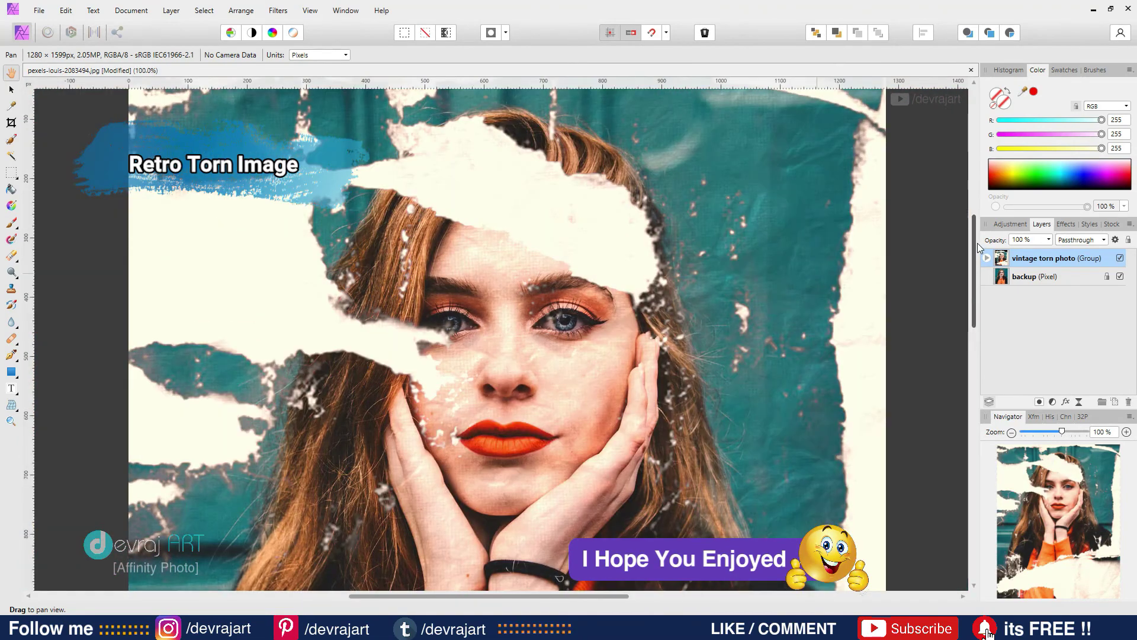
{"action": "left_click", "coordinate": [1120, 258]}
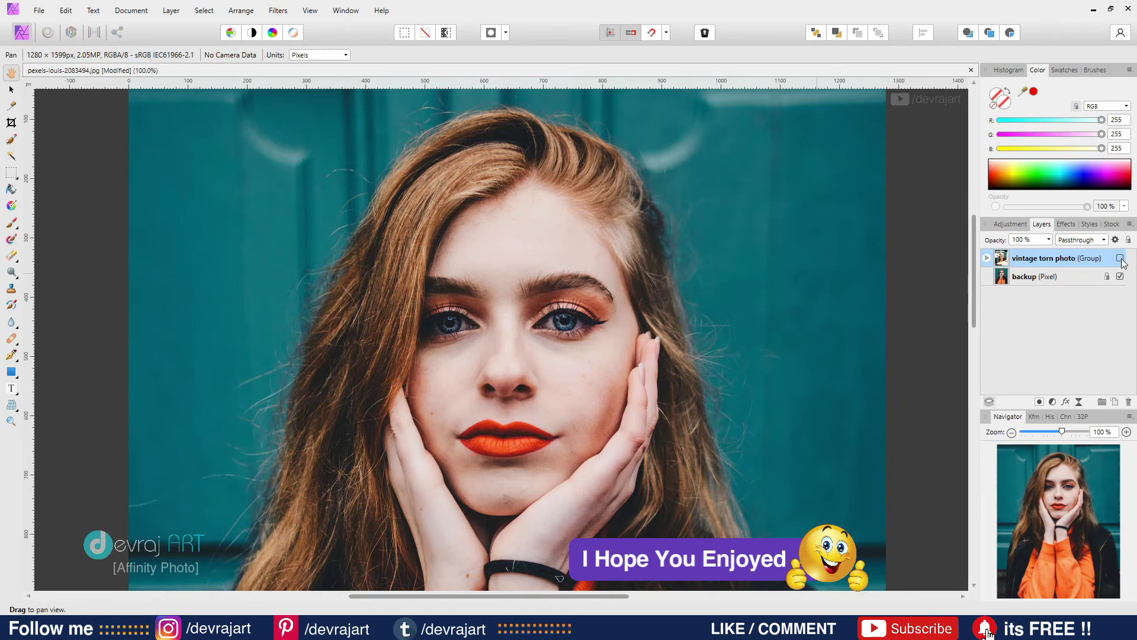
{"action": "left_click", "coordinate": [1119, 258]}
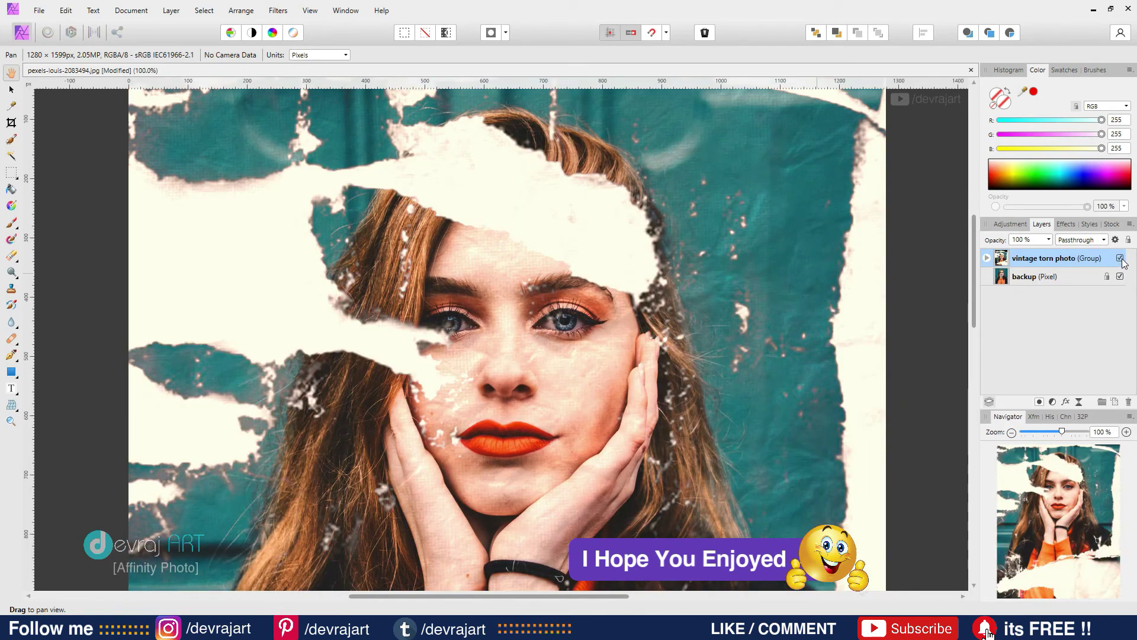
{"action": "key", "text": "ctrl+0"}
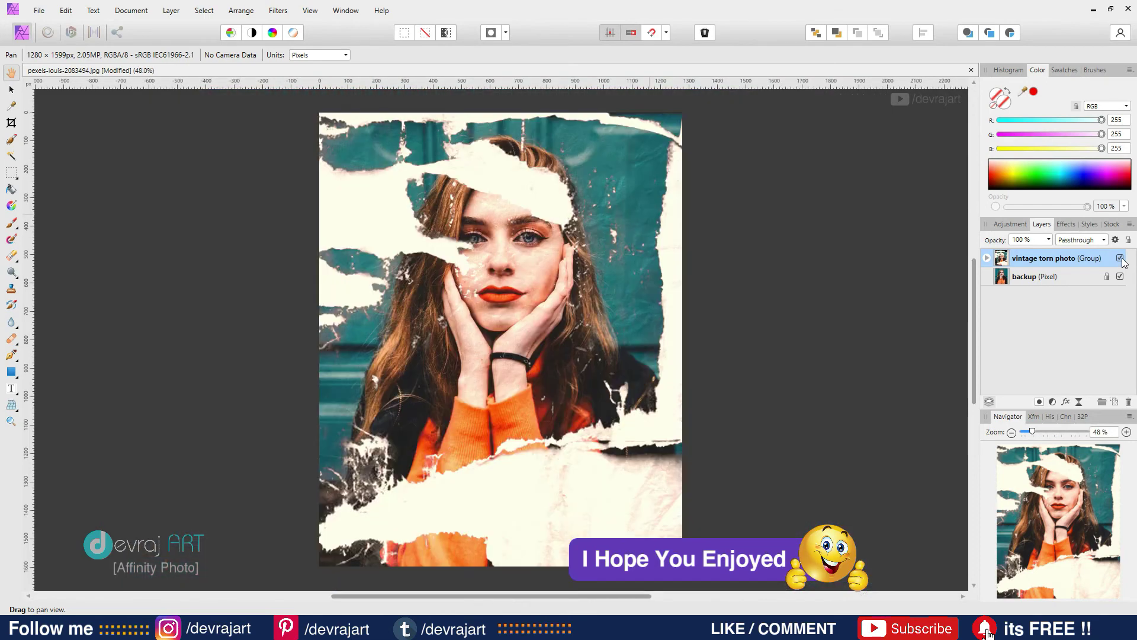